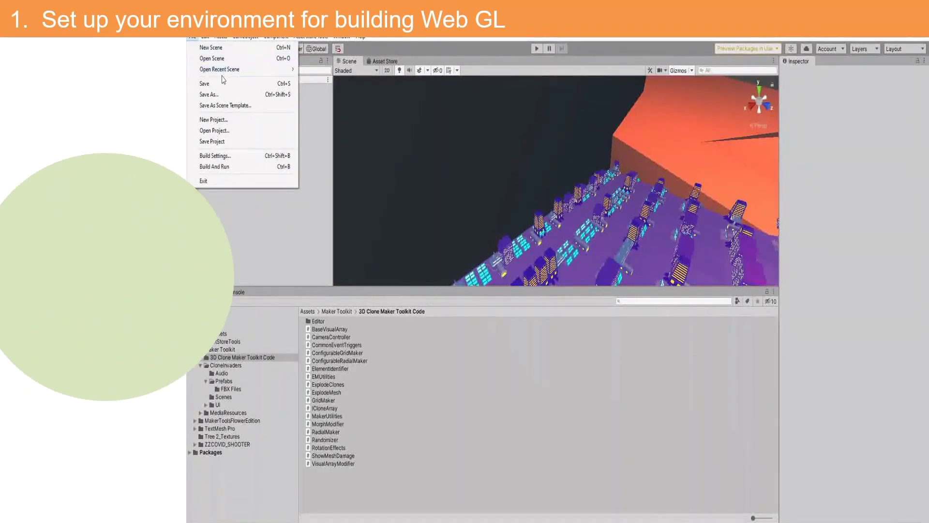
# Switch the Clone Invaders build platform to WebGL in Build Settings.
pyautogui.click(226, 156)
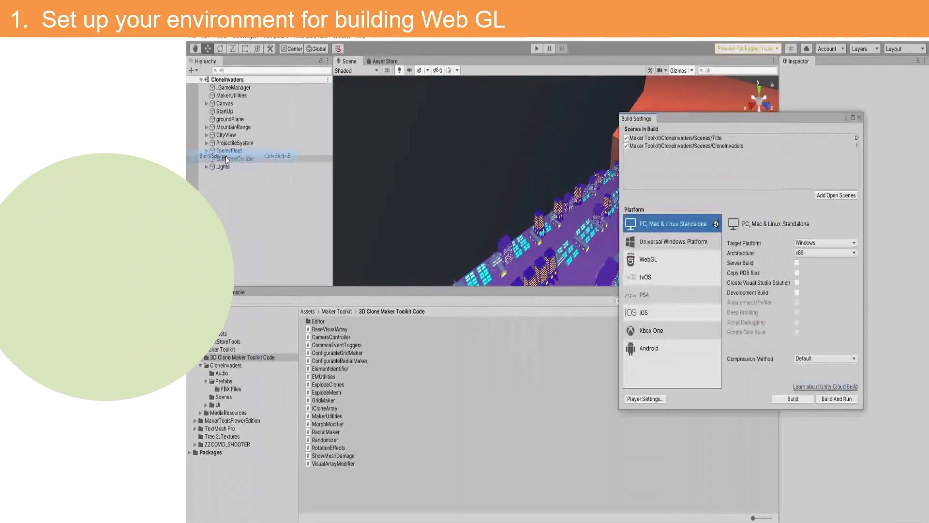
pyautogui.click(646, 259)
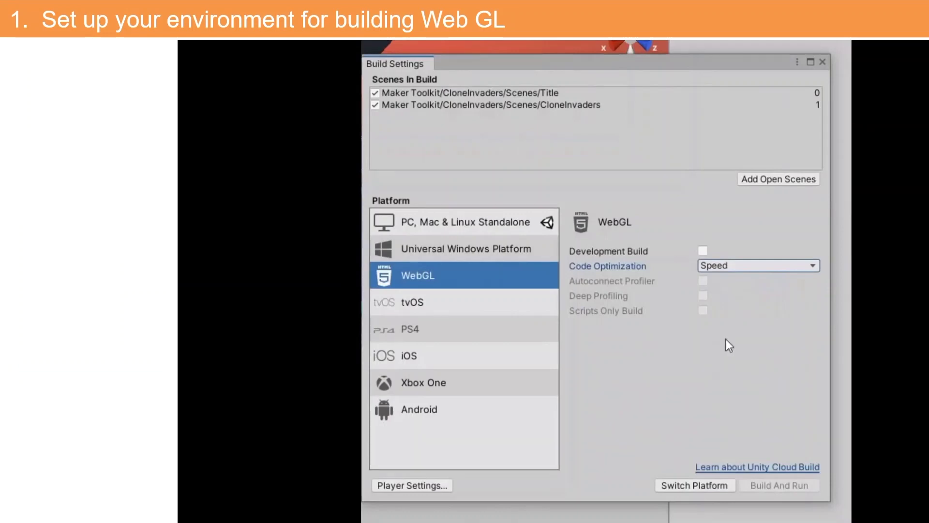
pyautogui.click(690, 486)
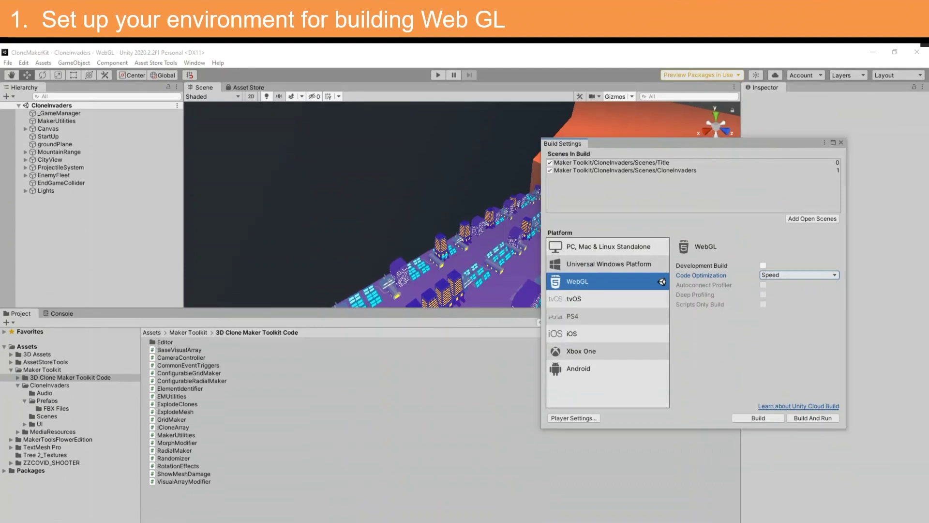
pyautogui.click(574, 420)
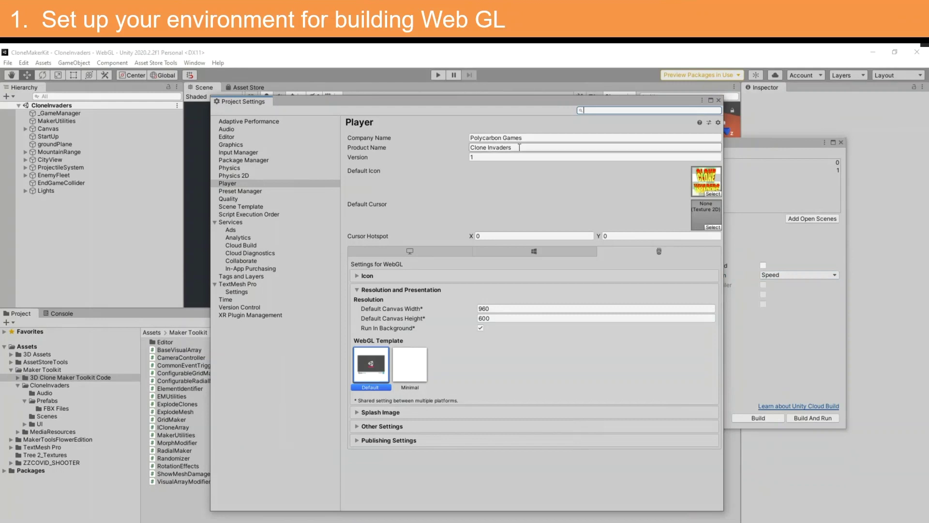
# Check the company name, the product name Clone Invaders and the version in Player settings.
pyautogui.click(525, 138)
pyautogui.click(519, 148)
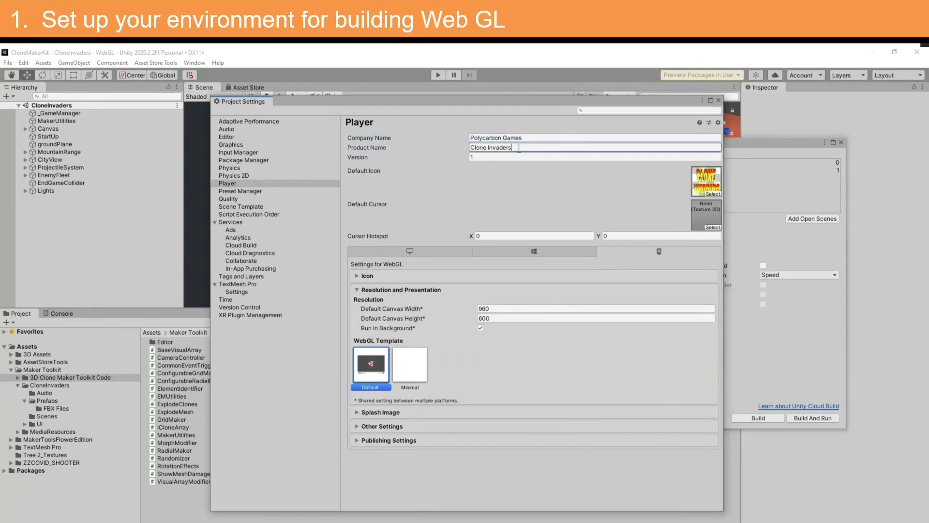
pyautogui.click(504, 158)
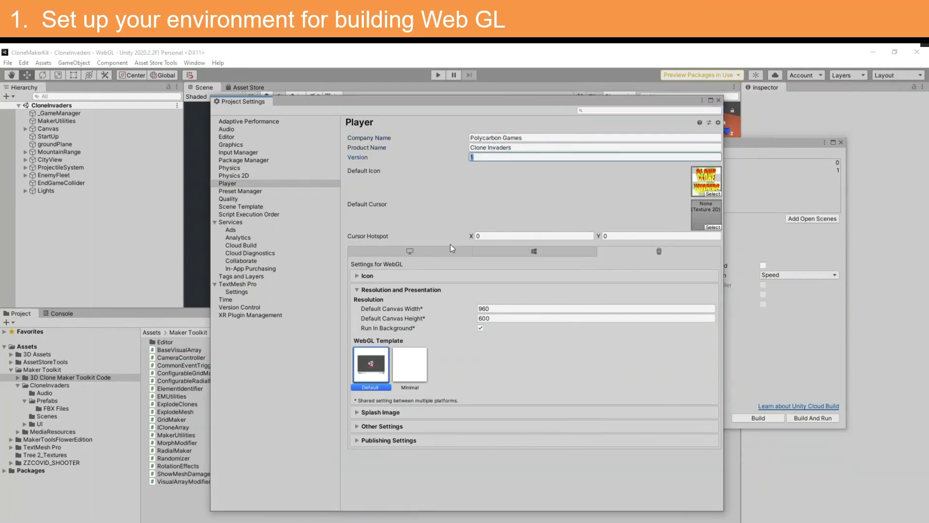
pyautogui.click(673, 252)
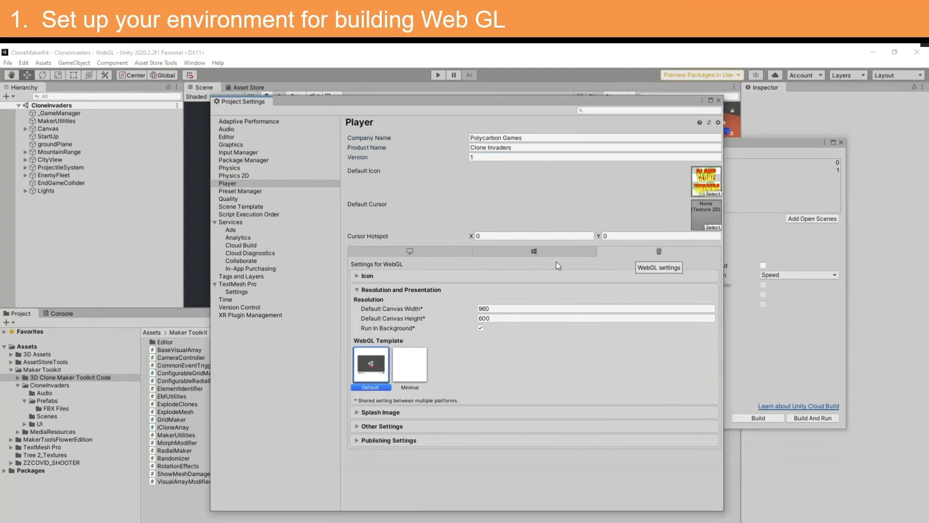
# Review the 960×600 default canvas size and compare the Minimal and Default page templates.
pyautogui.click(357, 276)
pyautogui.click(356, 299)
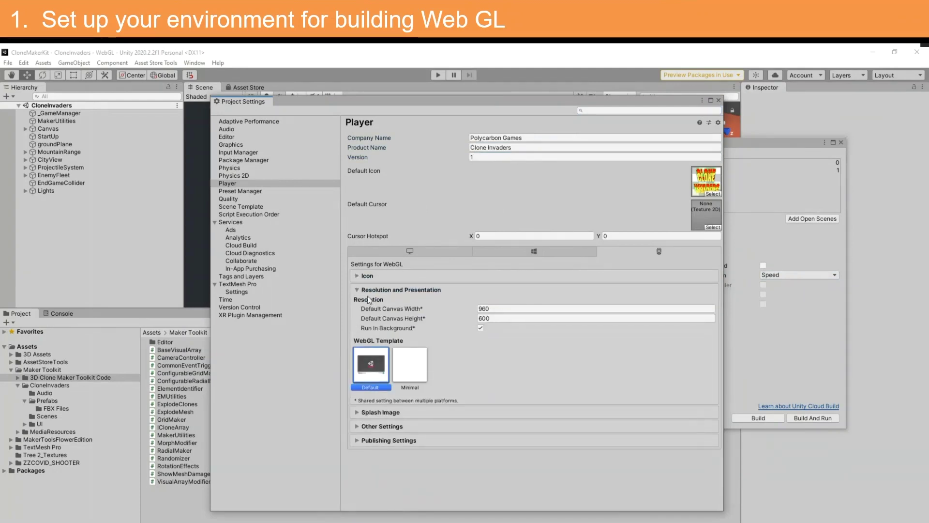
pyautogui.click(502, 311)
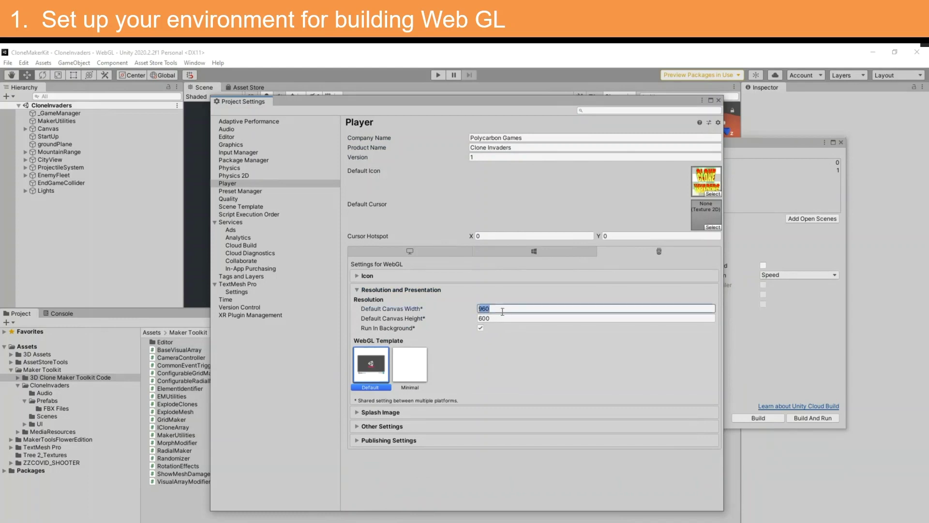
pyautogui.click(511, 320)
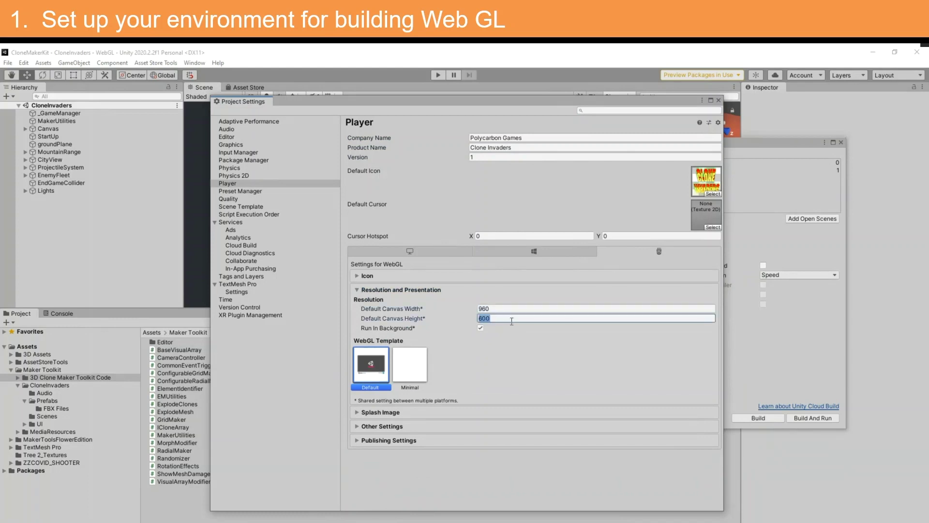
pyautogui.click(409, 367)
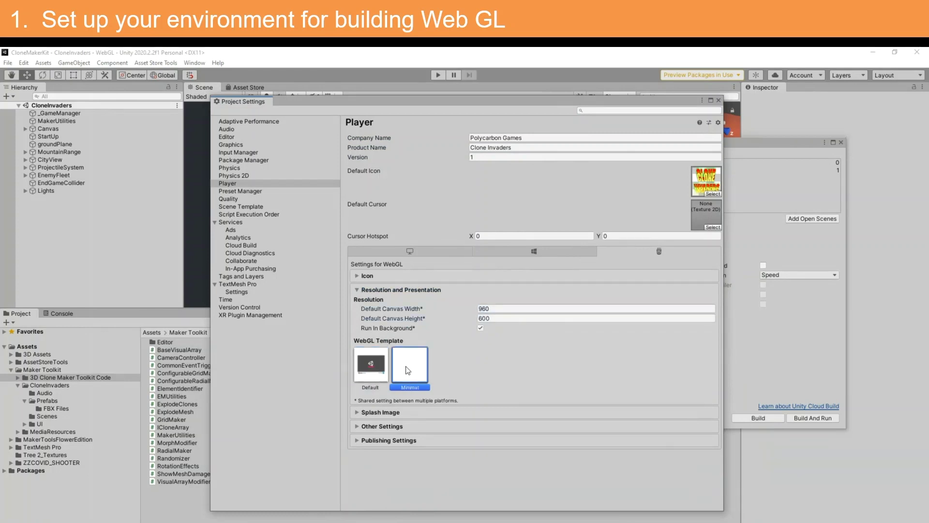
pyautogui.click(363, 373)
# Expand the Splash Image settings and look through the splash artwork options.
pyautogui.click(359, 413)
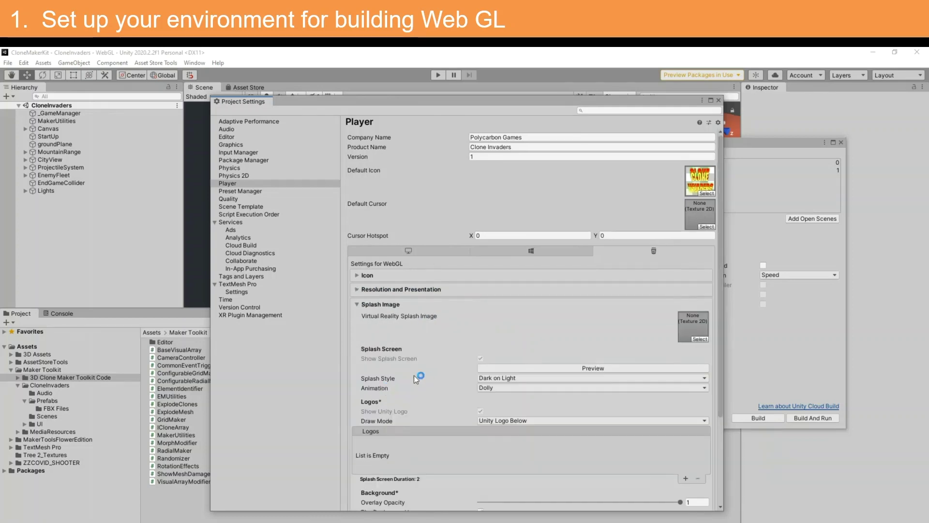
pyautogui.scroll(-3, 535, 365)
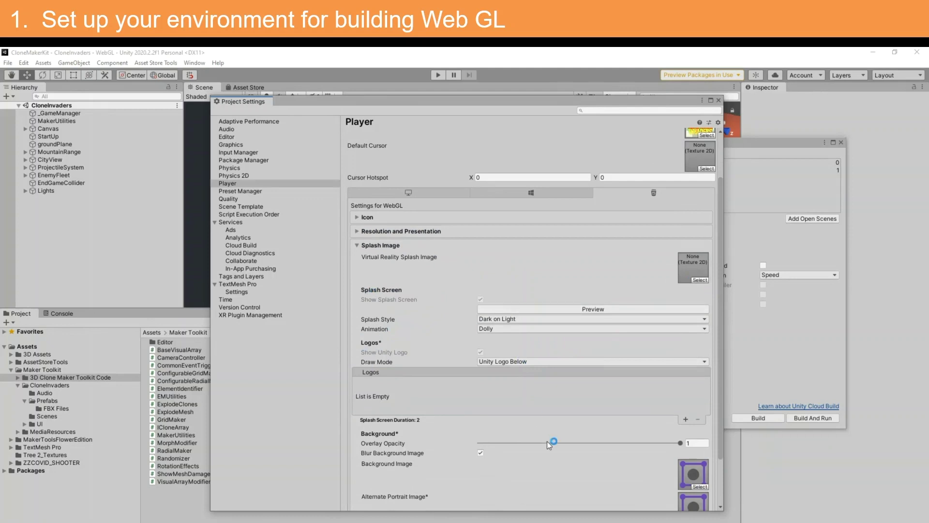
pyautogui.scroll(-2, 550, 444)
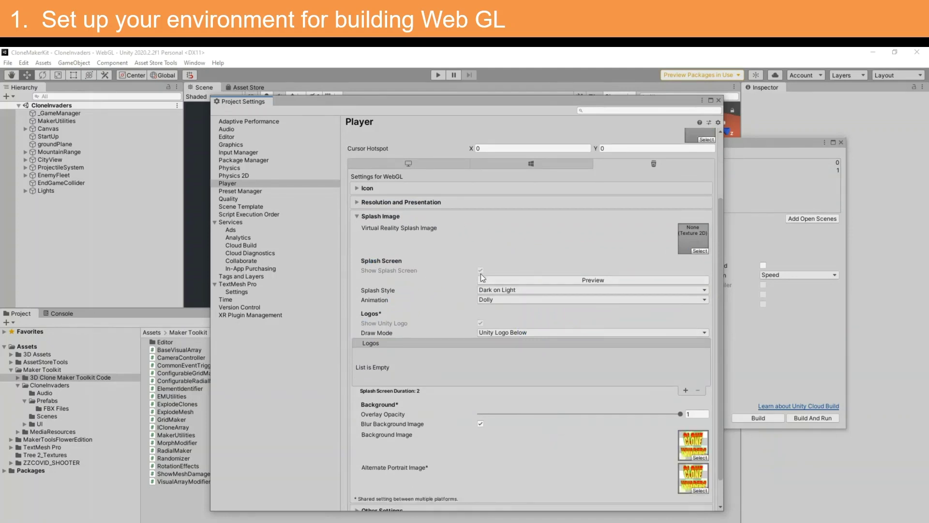
pyautogui.scroll(-2, 525, 314)
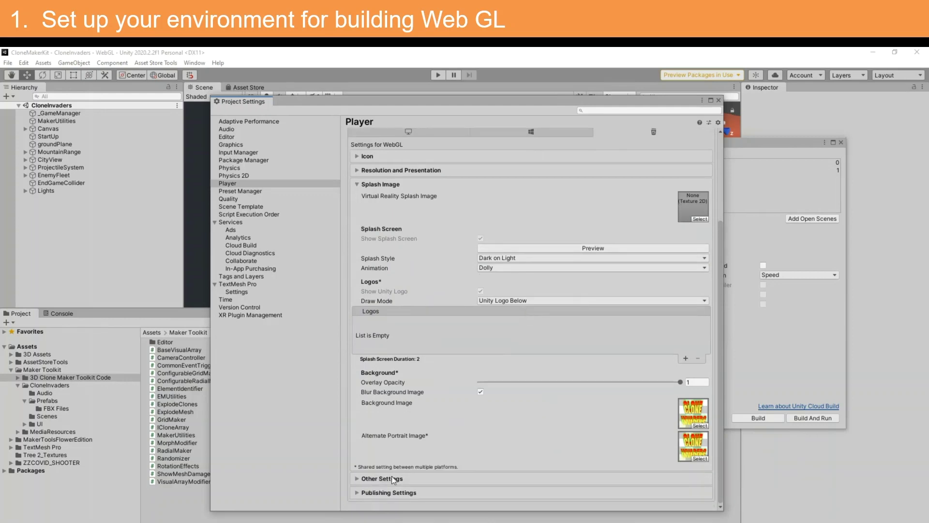
# Expand Other Settings, keep Color Space on Gamma, and scroll through the rendering options.
pyautogui.click(357, 478)
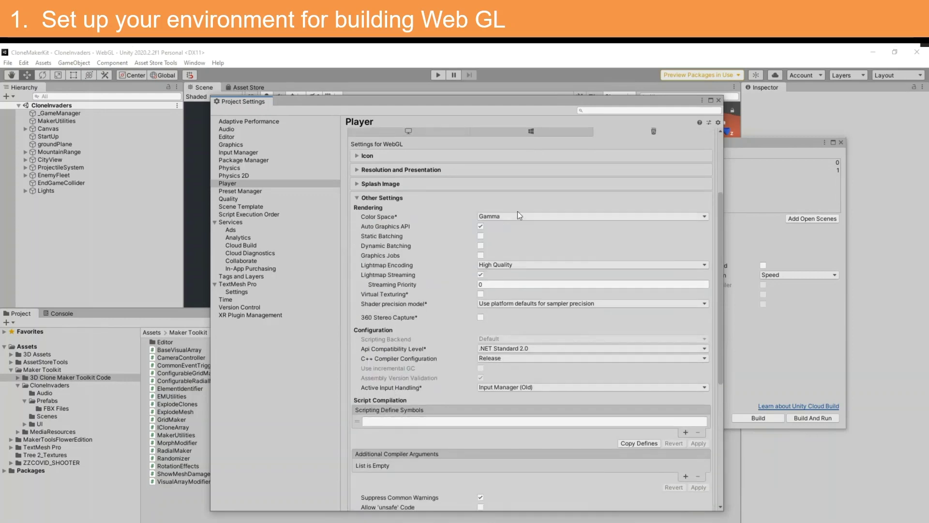
pyautogui.click(518, 216)
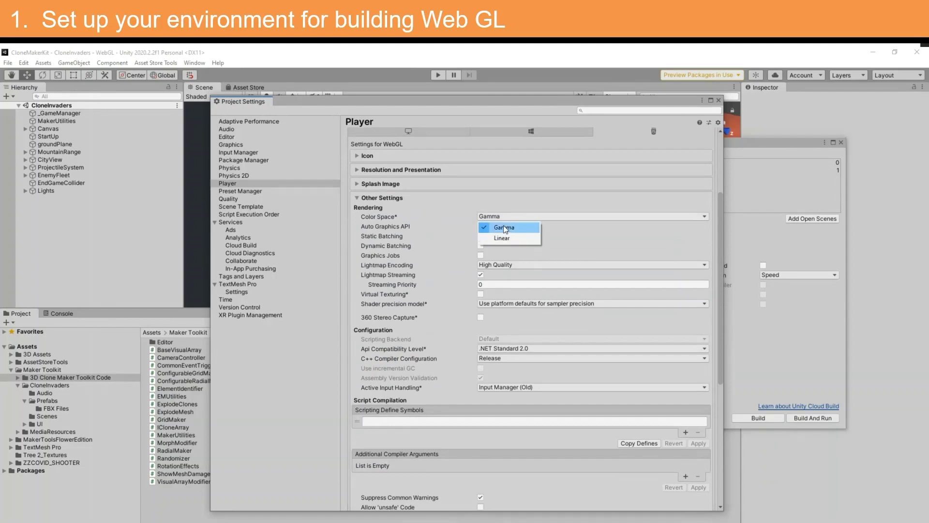
pyautogui.click(504, 225)
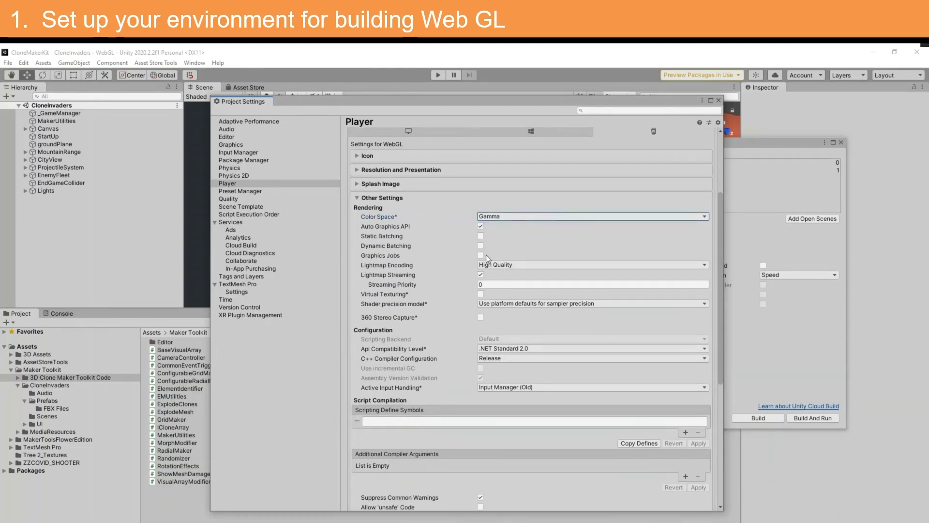
pyautogui.scroll(-1, 499, 363)
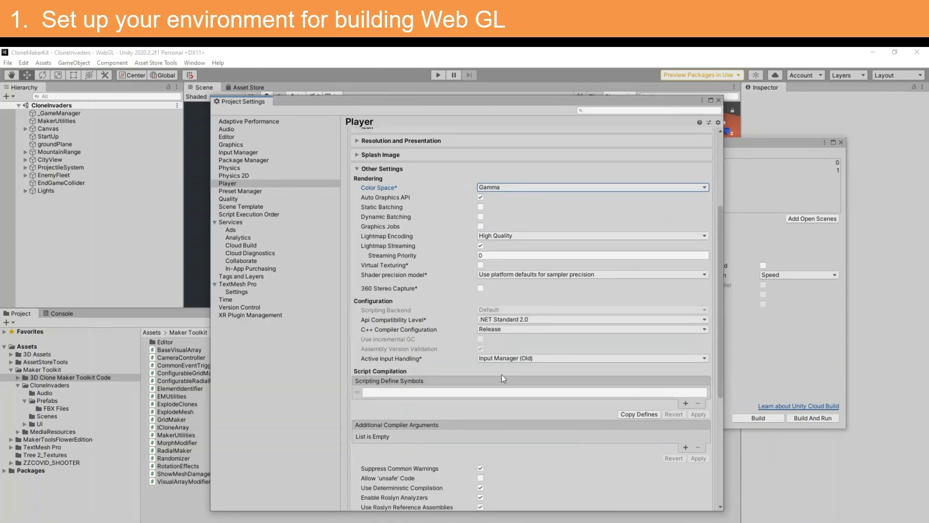
pyautogui.scroll(-5, 503, 373)
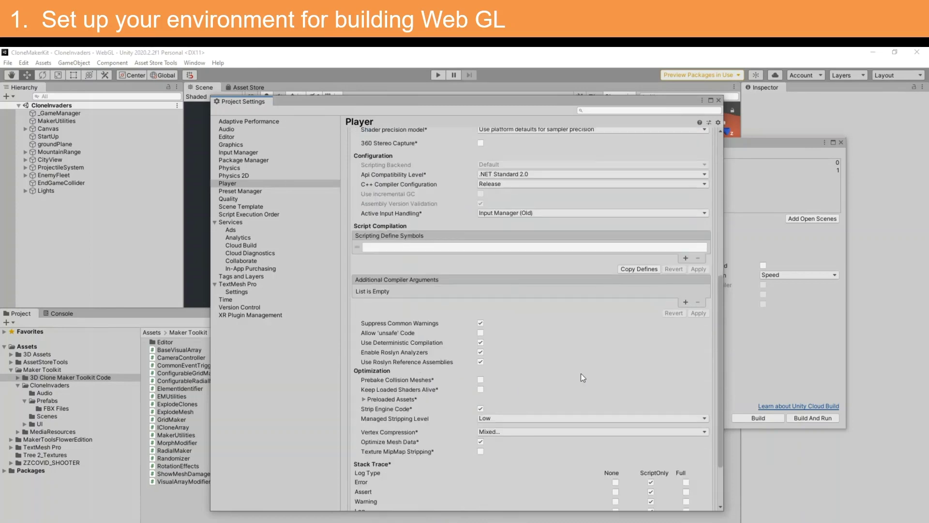
pyautogui.scroll(-3, 578, 371)
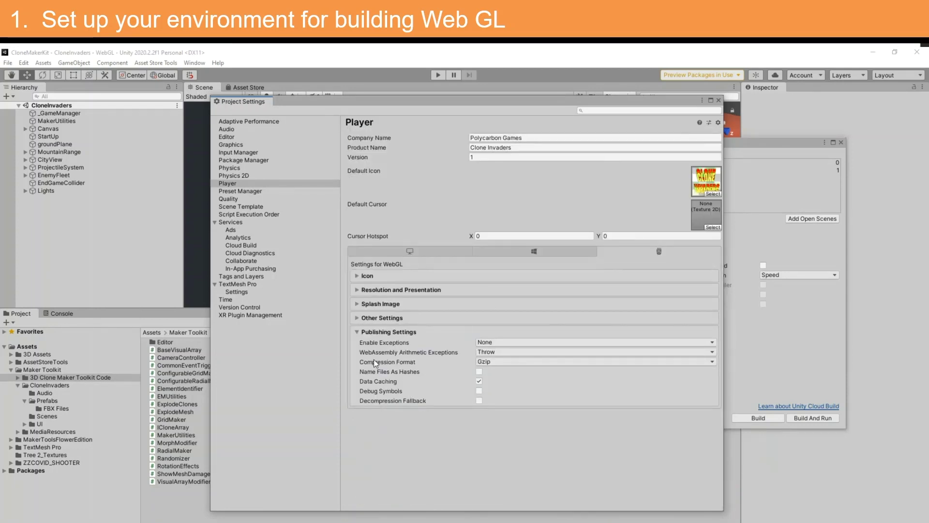
# Keep Enable Exceptions at None and set WebAssembly Arithmetic Exceptions to Ignore.
pyautogui.click(510, 352)
pyautogui.click(508, 378)
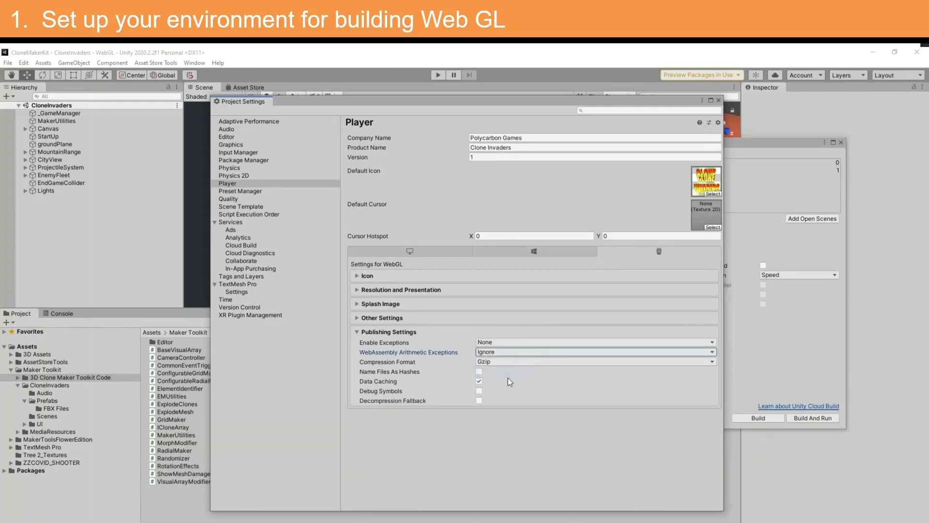
pyautogui.click(498, 343)
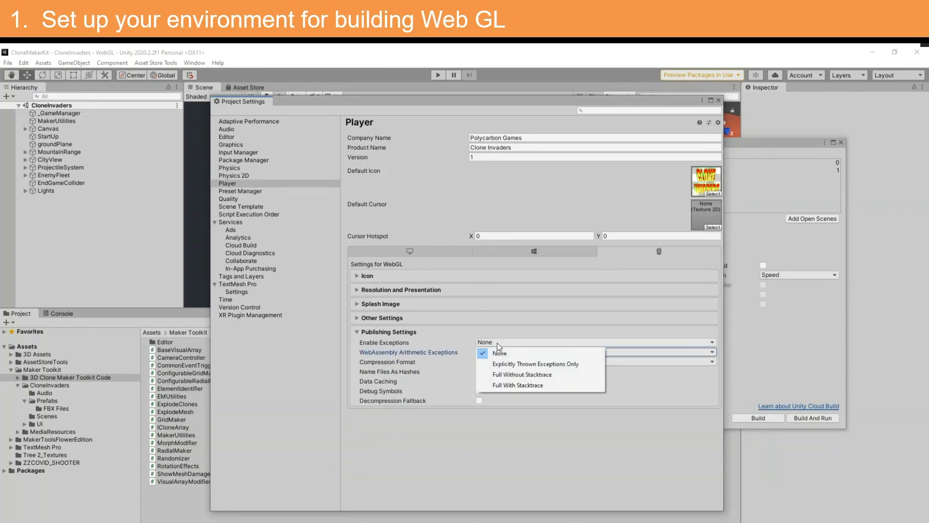
pyautogui.click(498, 349)
pyautogui.click(498, 352)
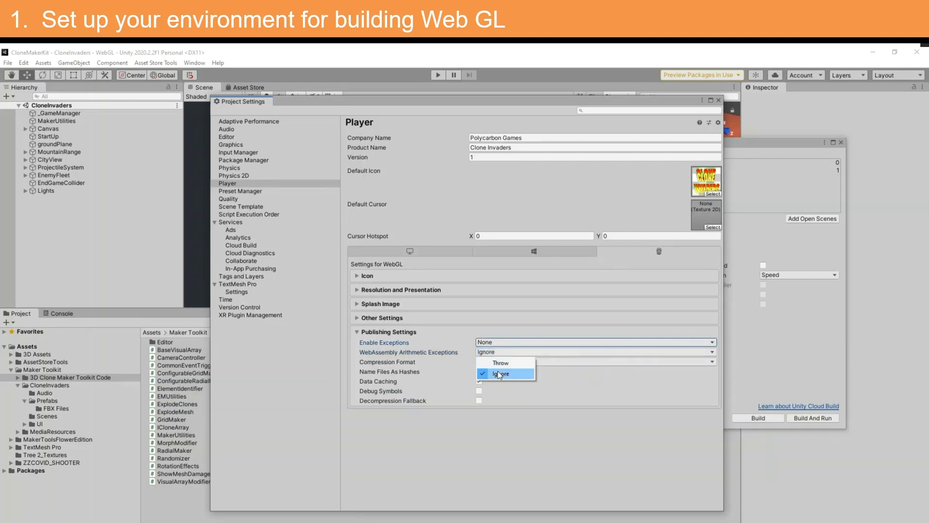
pyautogui.click(498, 372)
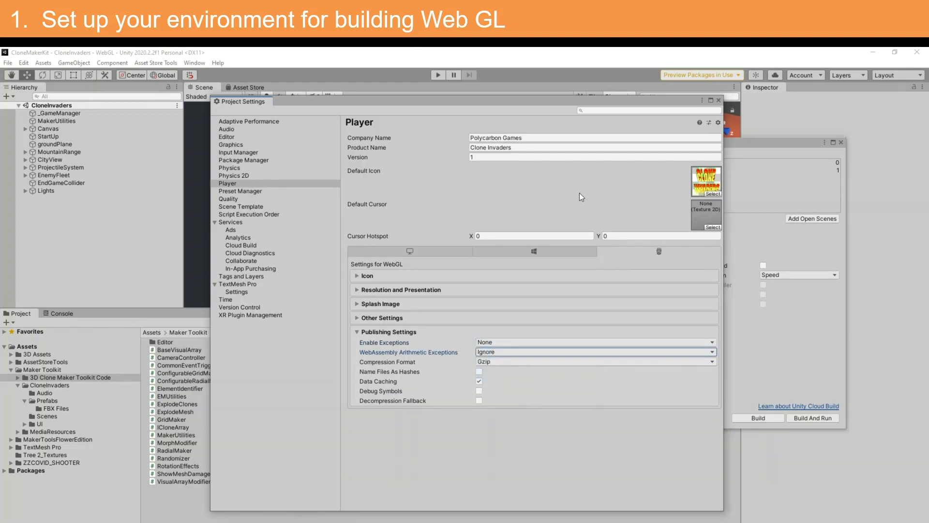
pyautogui.click(321, 492)
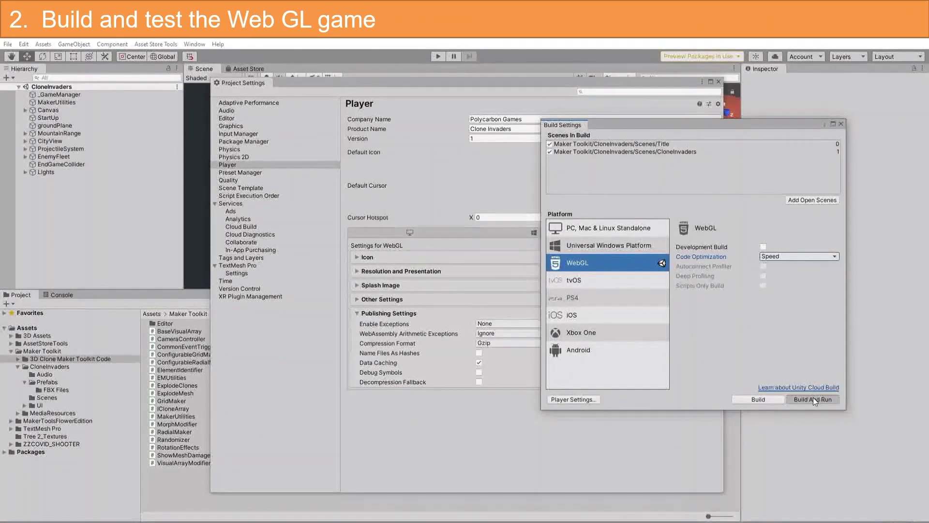
# Start Build And Run with a new output folder named WebGLPublished inside the project.
pyautogui.click(814, 400)
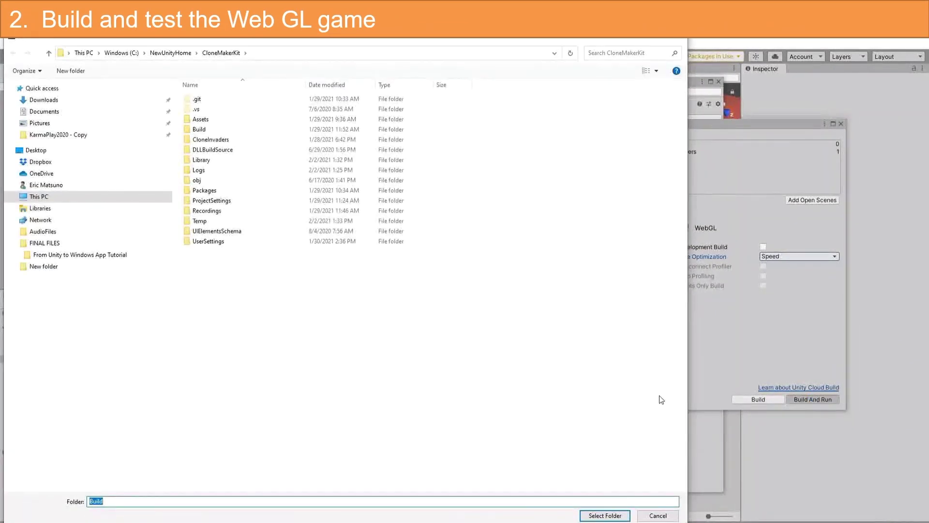
pyautogui.rightClick(229, 302)
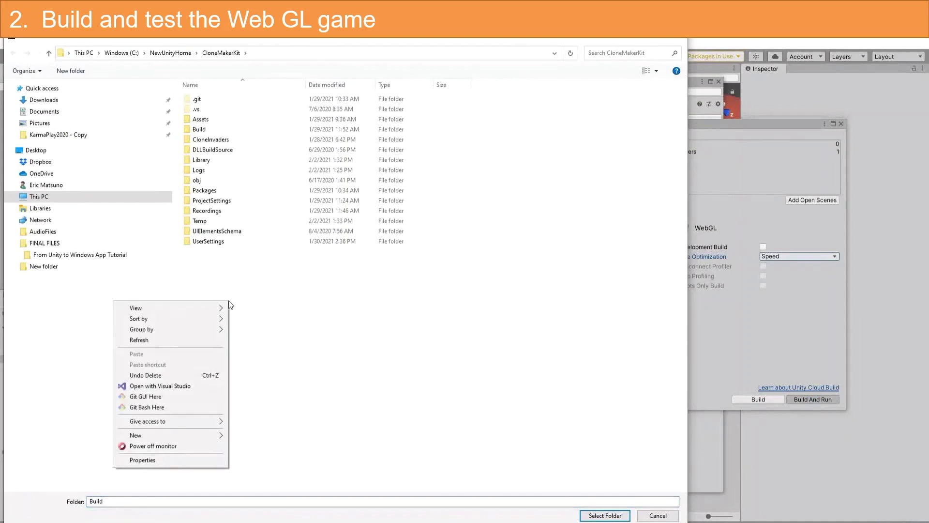
pyautogui.moveTo(180, 437)
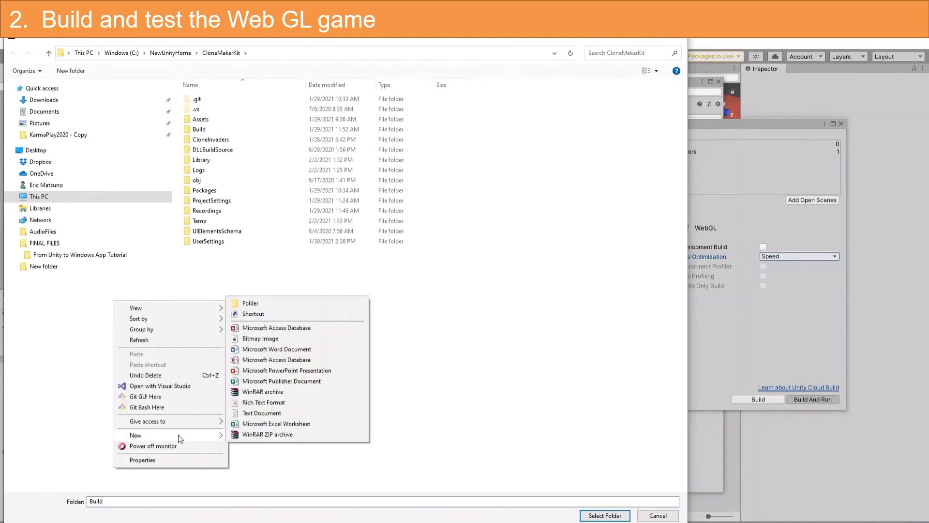
pyautogui.click(270, 305)
pyautogui.write('P')
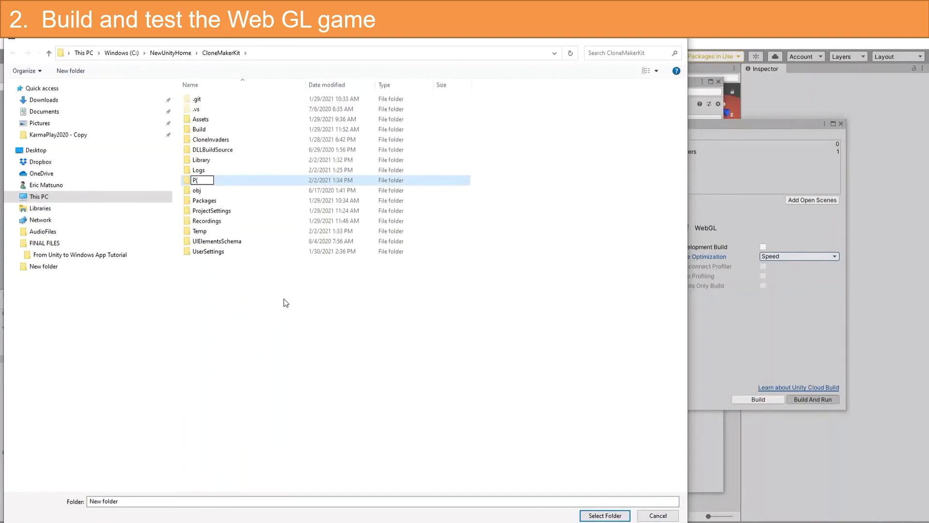
pyautogui.press('BackSpace')
pyautogui.write('WebGLPublished')
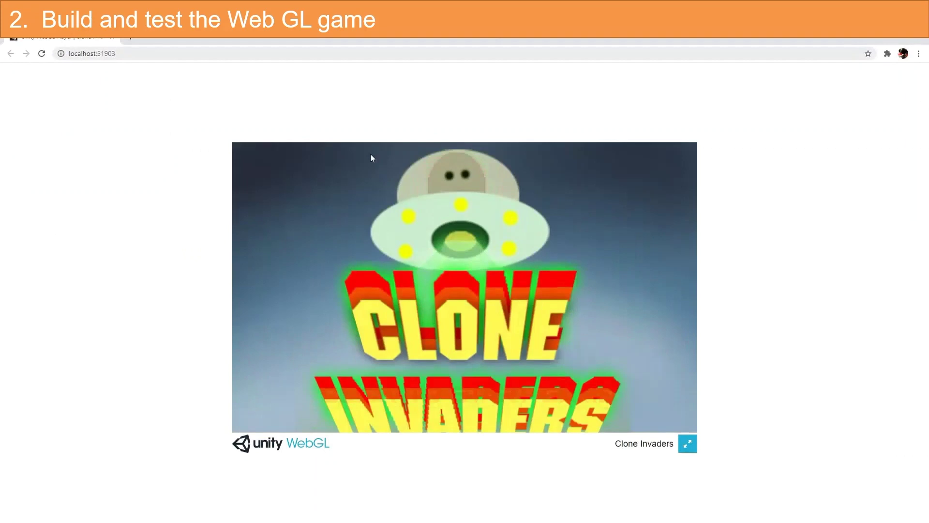
# Start the game from the title screen, then fire with Space and steer left with the arrow keys.
pyautogui.click(454, 396)
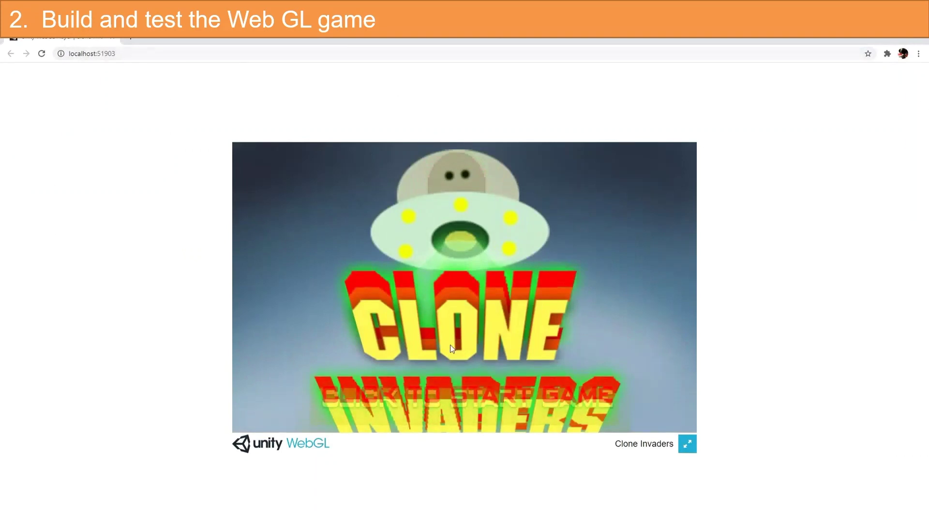
pyautogui.press('space')
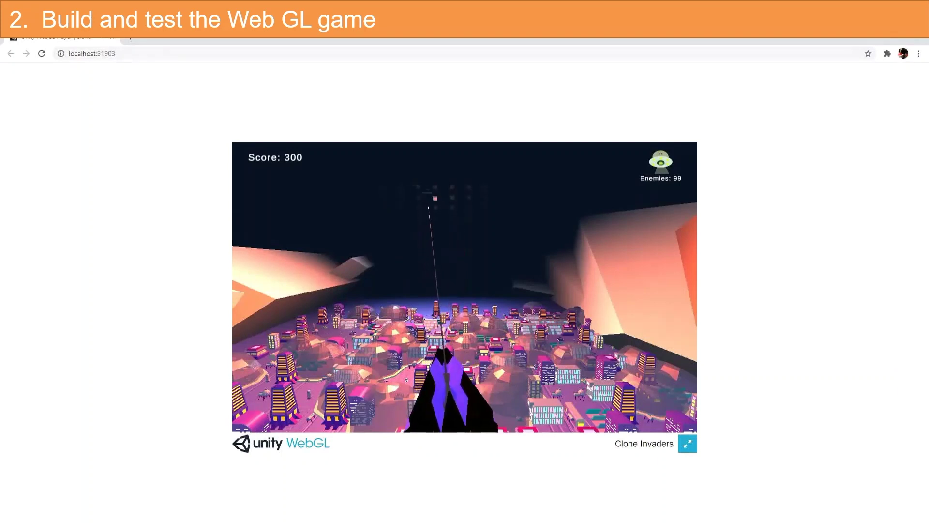
pyautogui.press('space')
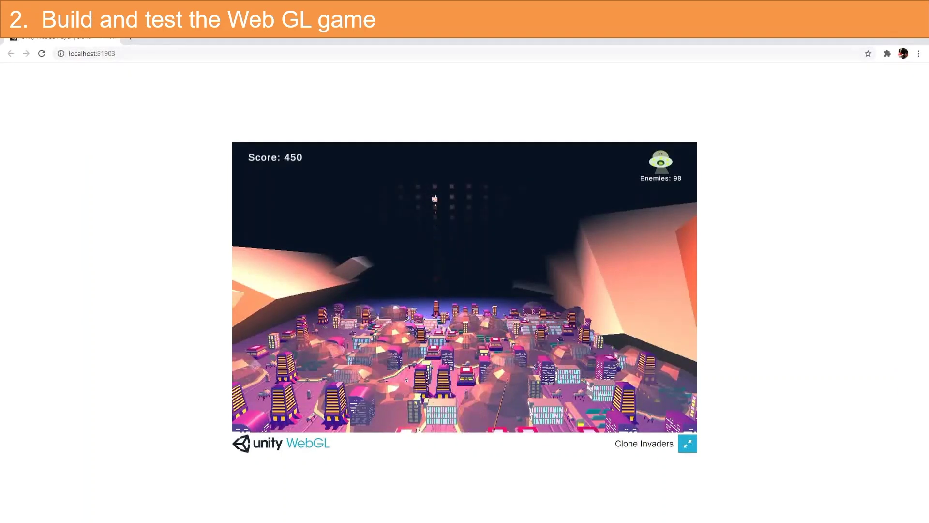
pyautogui.press('Left')
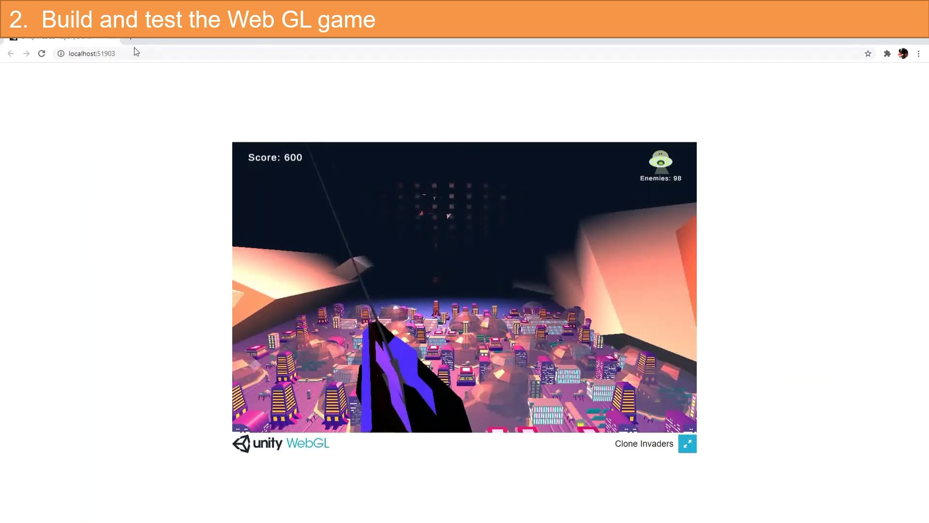
pyautogui.press('Left')
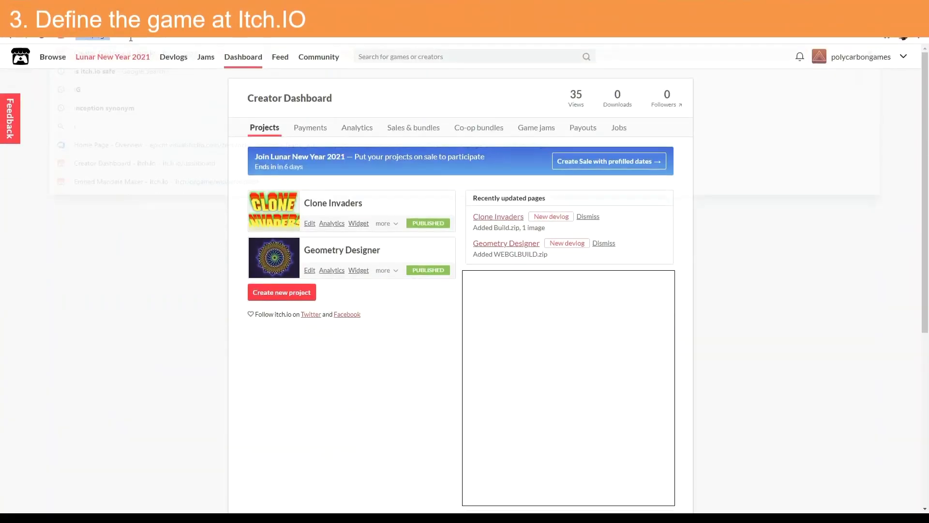
# Go to itch.io and start a new project from the Creator Dashboard.
pyautogui.write('itch.io')
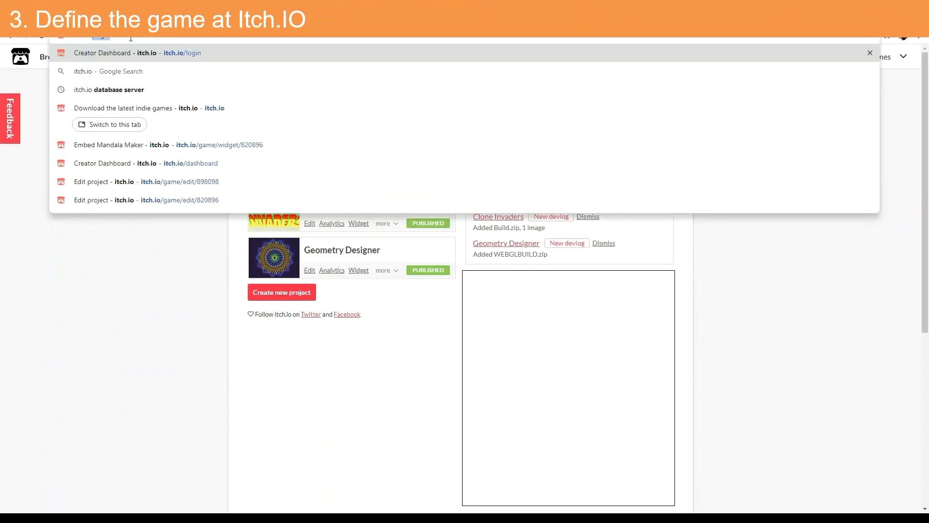
pyautogui.press('Return')
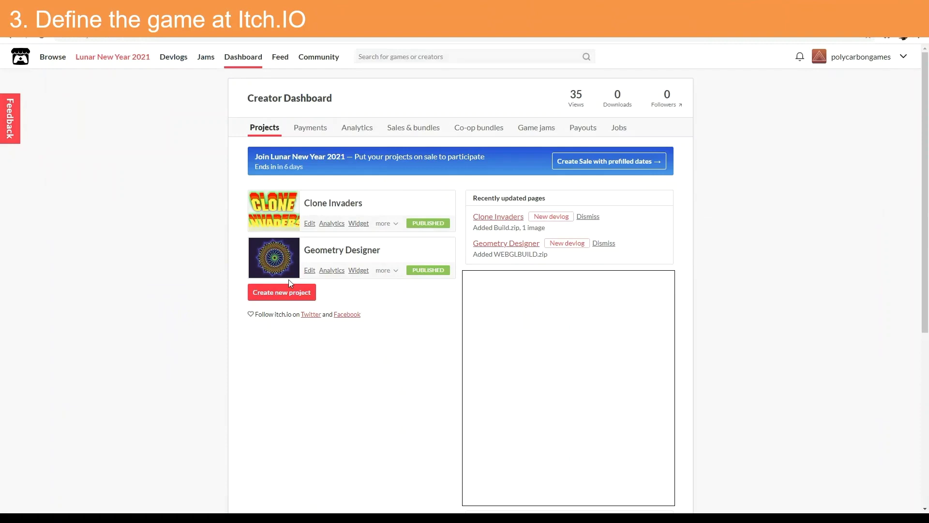
pyautogui.click(283, 293)
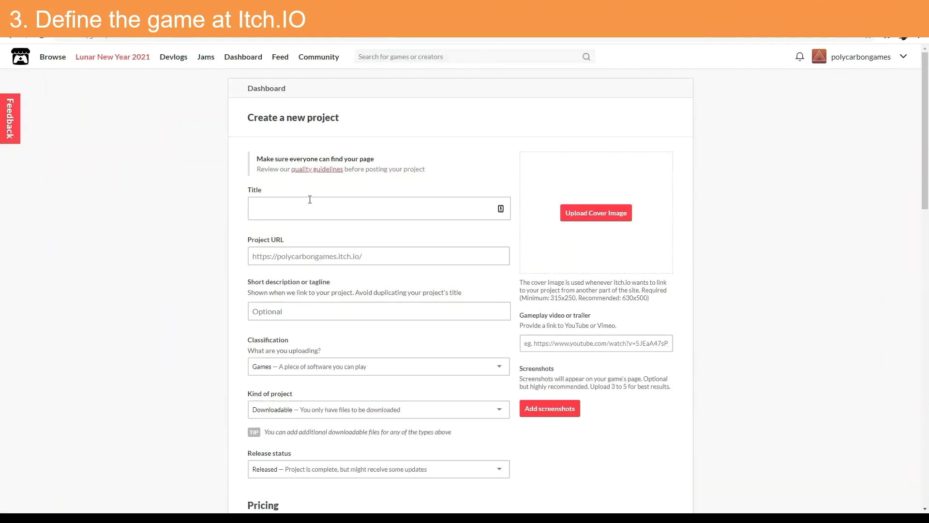
# Enter a project title and the tagline 'short description', and set the project kind to HTML.
pyautogui.click(310, 201)
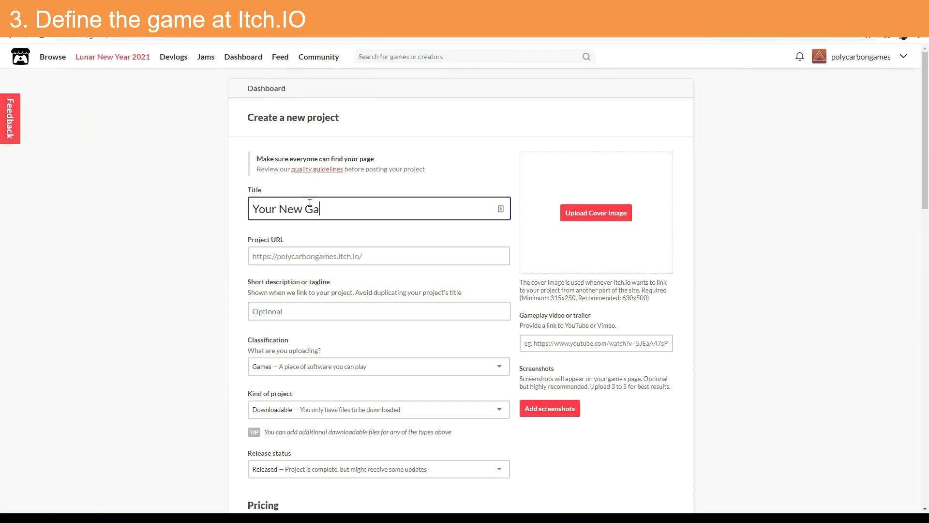
pyautogui.click(349, 307)
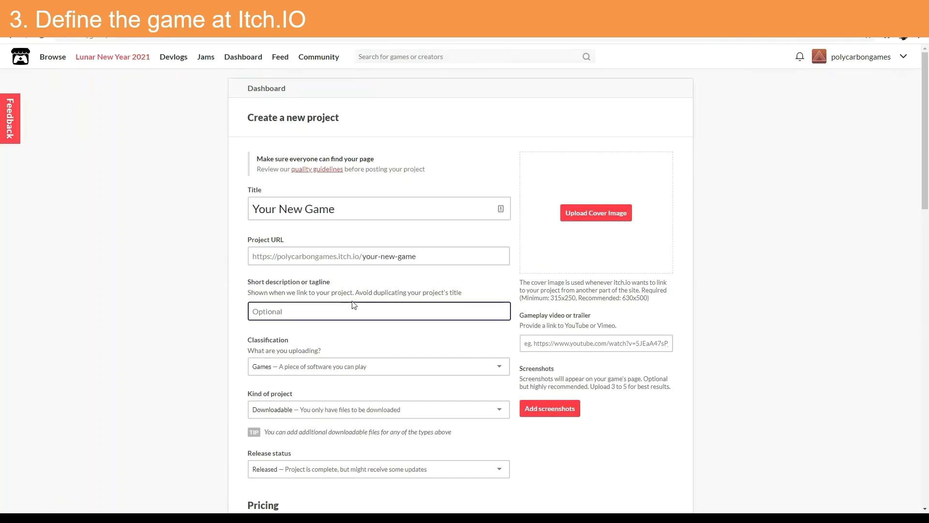
pyautogui.write('short description')
pyautogui.click(370, 410)
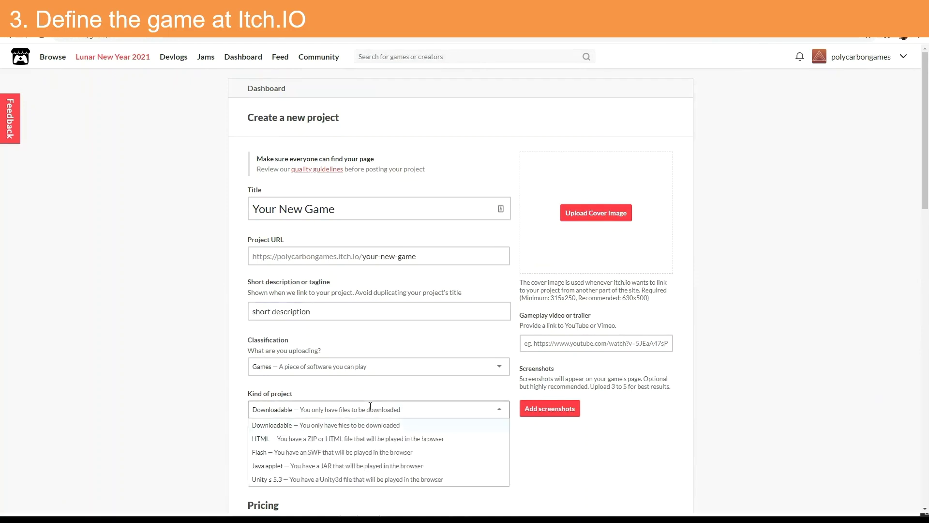
pyautogui.click(372, 441)
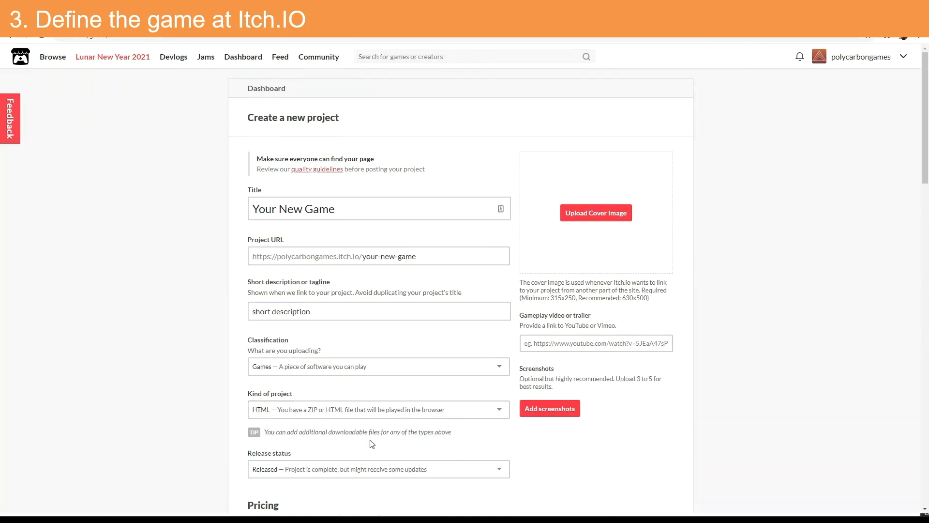
# Scroll down to Uploads and begin uploading the game's build files.
pyautogui.scroll(-10, 374, 445)
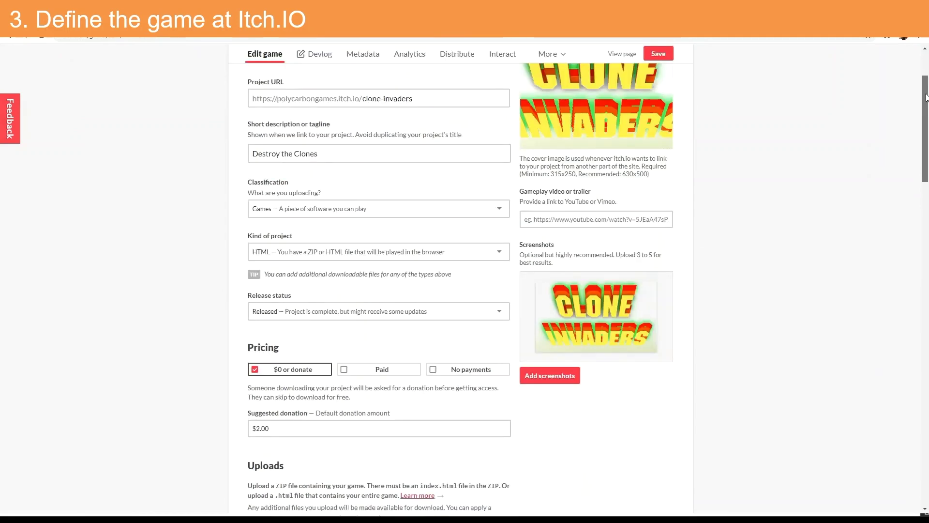
pyautogui.moveTo(927, 99); pyautogui.dragTo(926, 197)
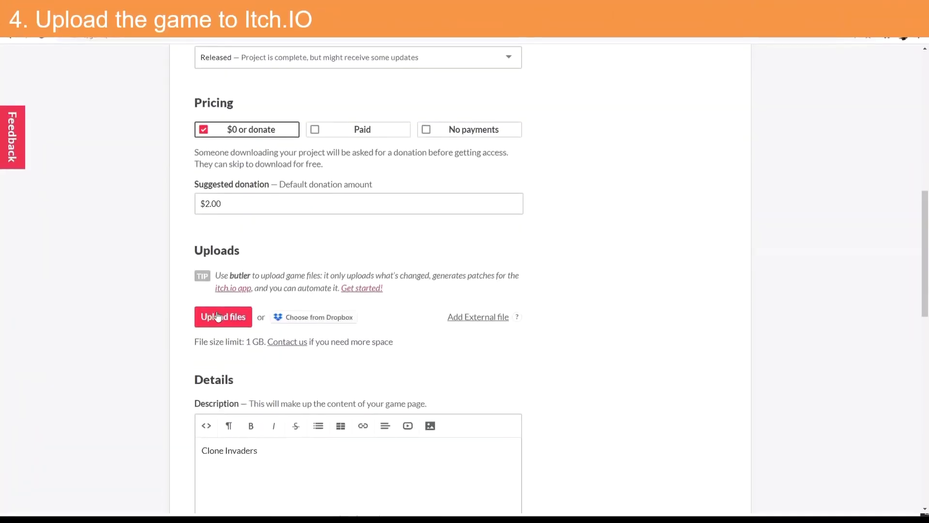
pyautogui.click(217, 317)
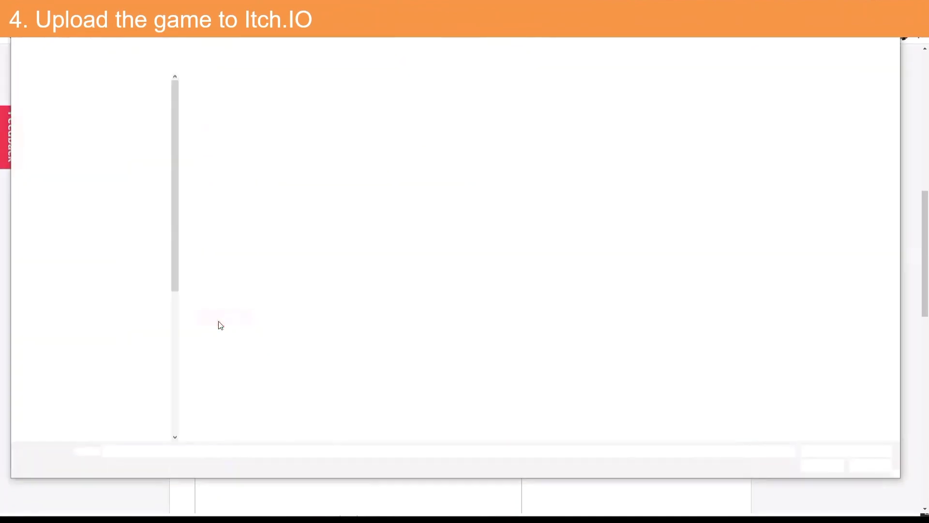
# Zip the Build folder and index.html into WEBGLBUILD.zip and select it for upload.
pyautogui.moveTo(294, 146); pyautogui.dragTo(219, 100)
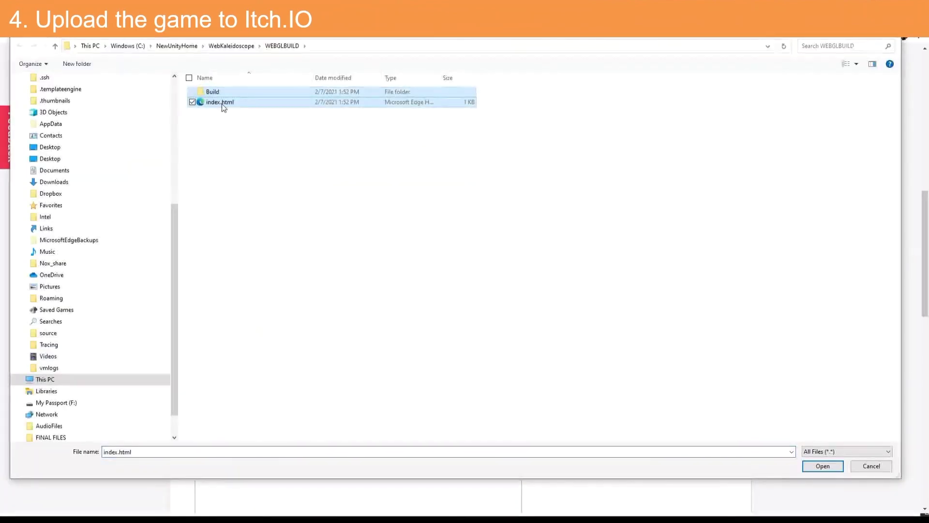
pyautogui.rightClick(222, 104)
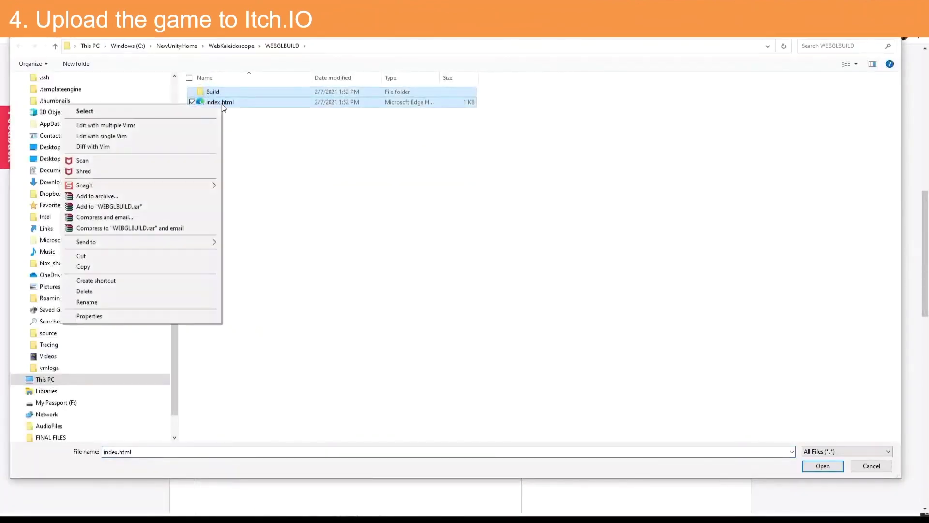
pyautogui.click(142, 196)
pyautogui.click(428, 255)
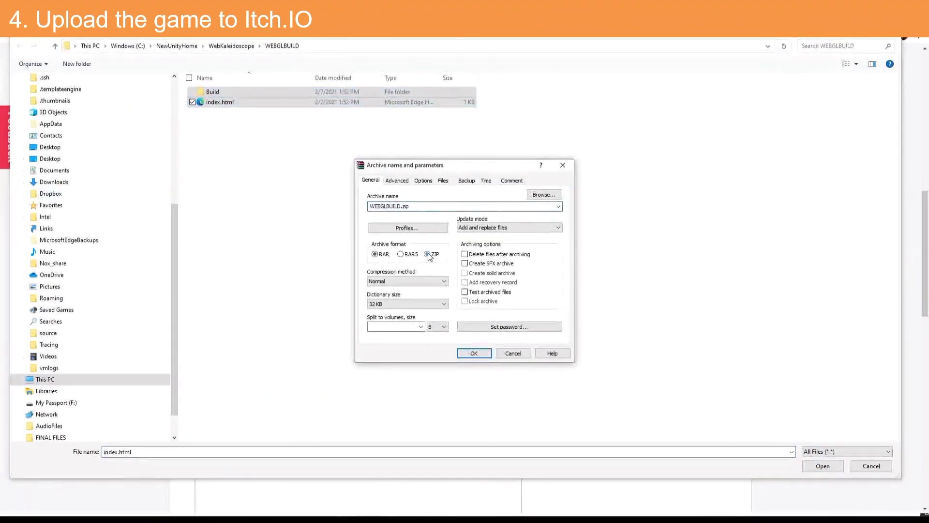
pyautogui.click(476, 354)
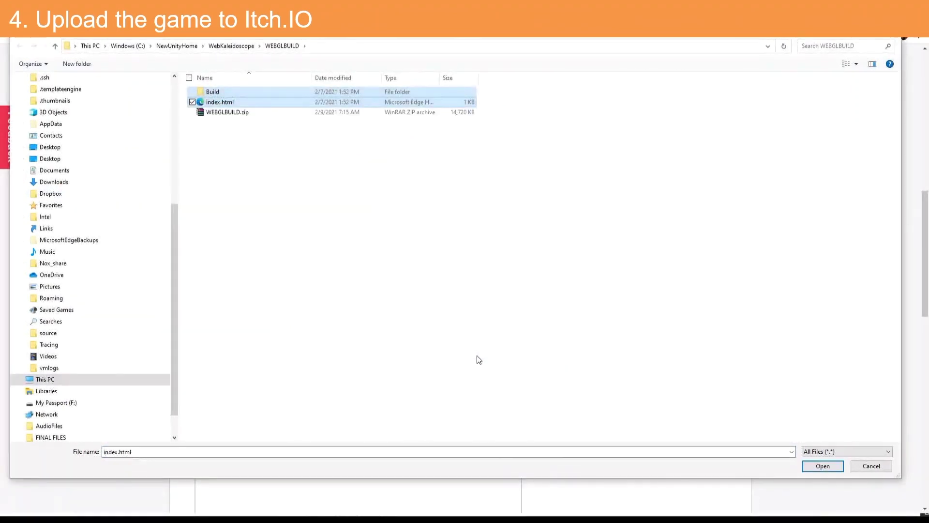
pyautogui.click(225, 112)
pyautogui.click(823, 465)
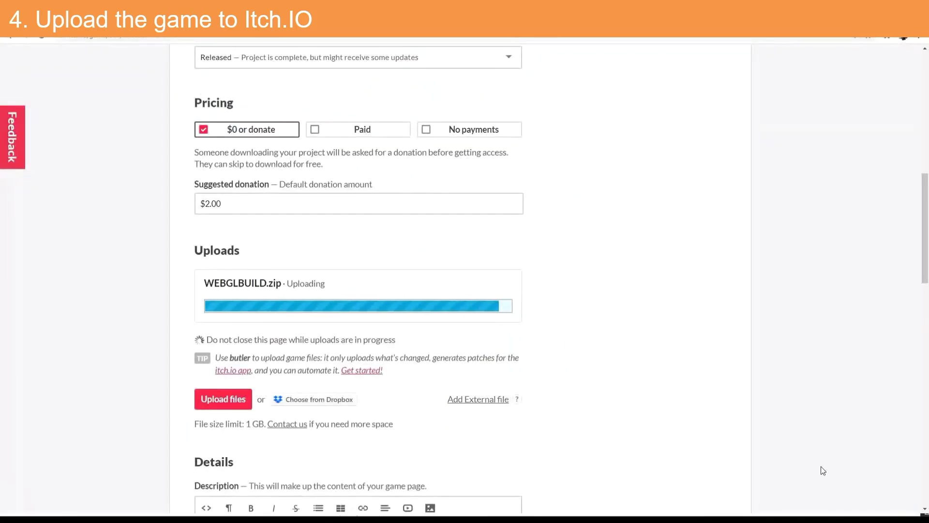
# Save the itch.io project with WEBGLBUILD.zip, then open the Polycarbon Games site for editing in Wix.
pyautogui.scroll(-15, 821, 468)
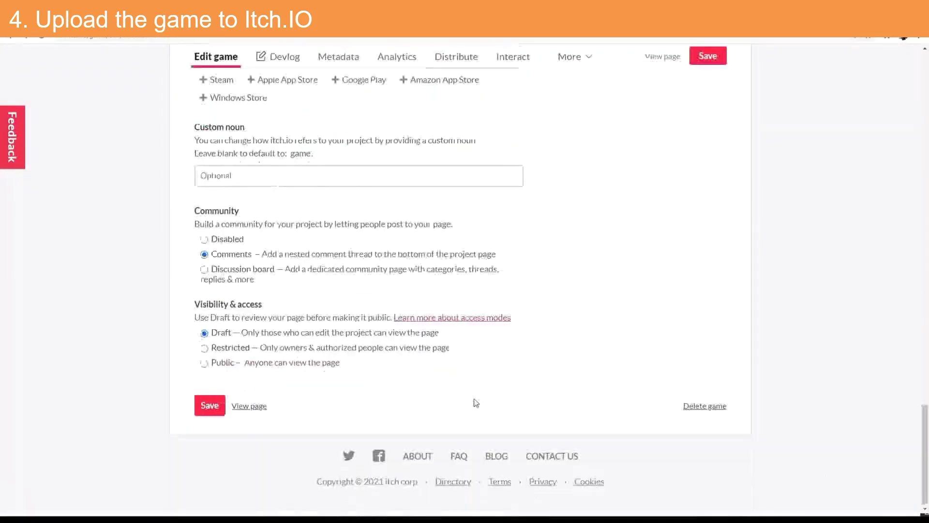
pyautogui.click(217, 405)
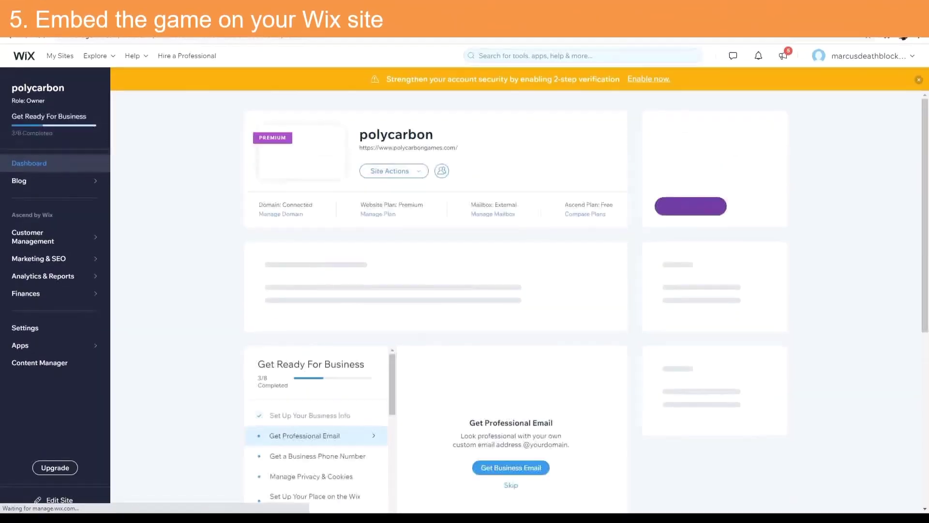
pyautogui.click(395, 171)
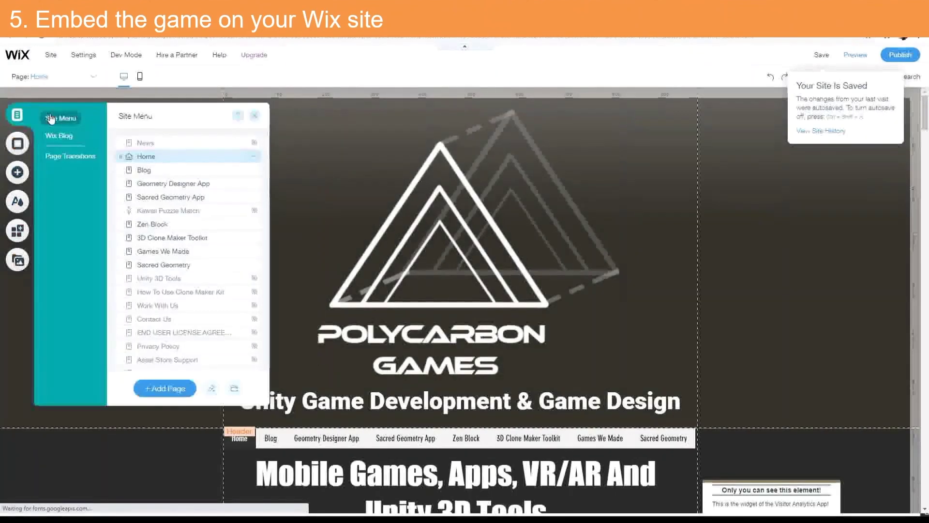
# Add the CloneInvaders page with an Embed a Widget HTML box and open its Enter Code settings.
pyautogui.click(159, 389)
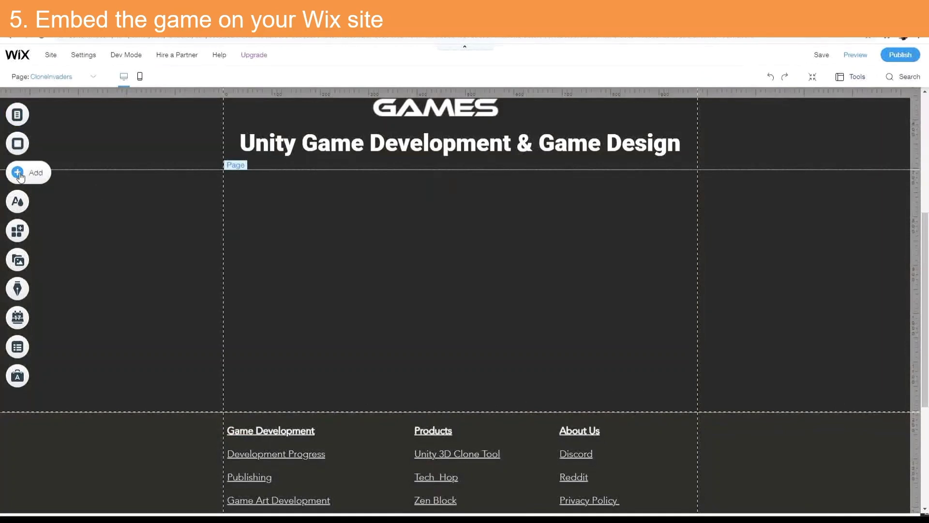
pyautogui.click(18, 173)
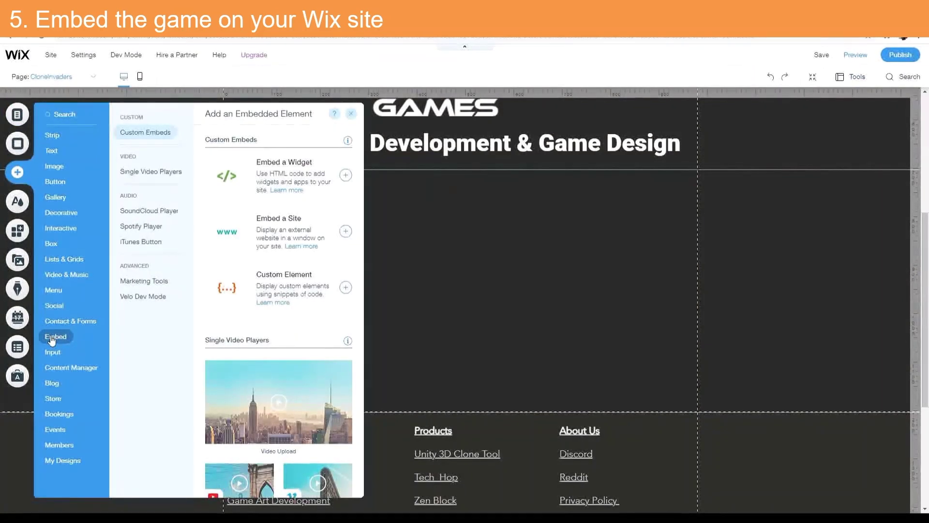
pyautogui.click(67, 323)
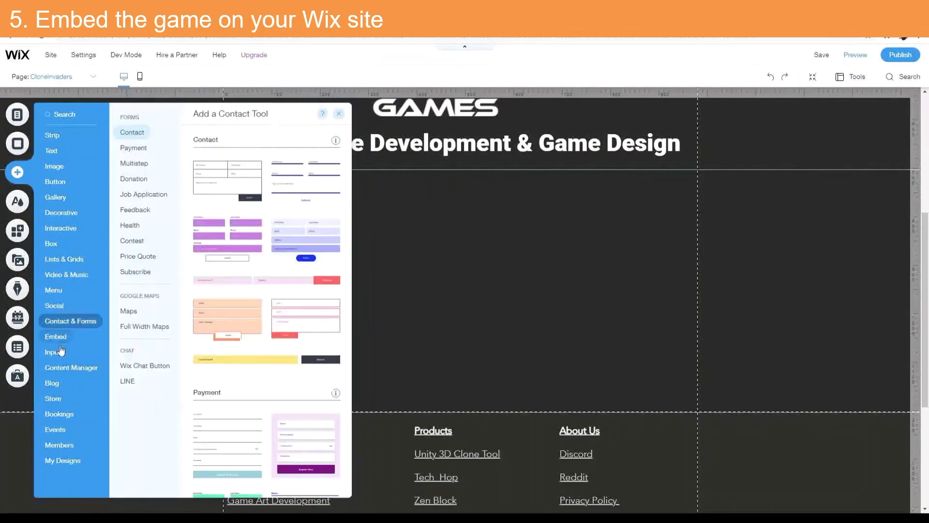
pyautogui.click(56, 337)
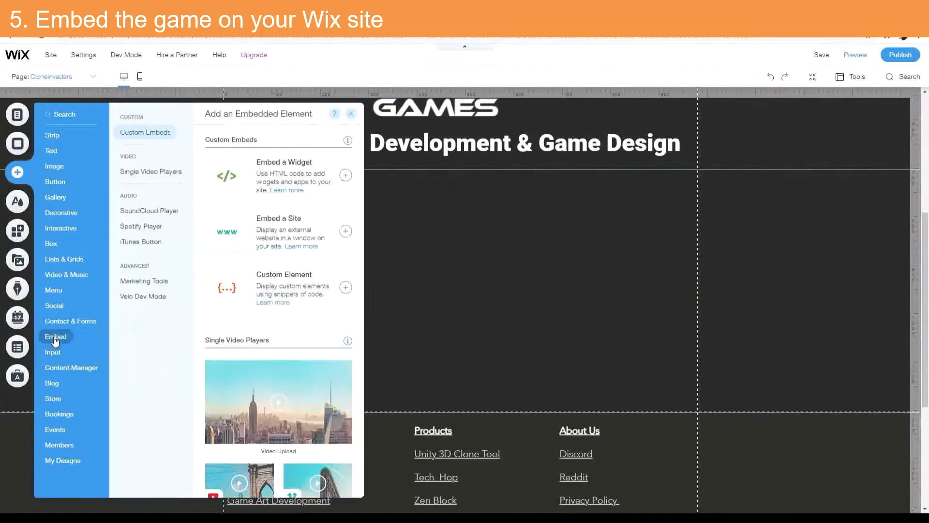
pyautogui.click(347, 176)
pyautogui.click(428, 231)
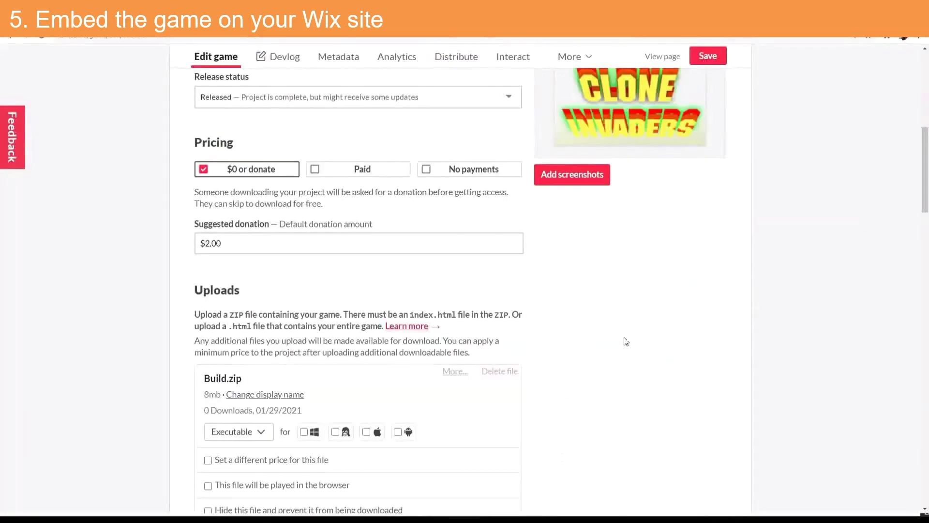
# Go to the Clone Invaders Distribute > Embed game options on itch.io.
pyautogui.scroll(5, 626, 355)
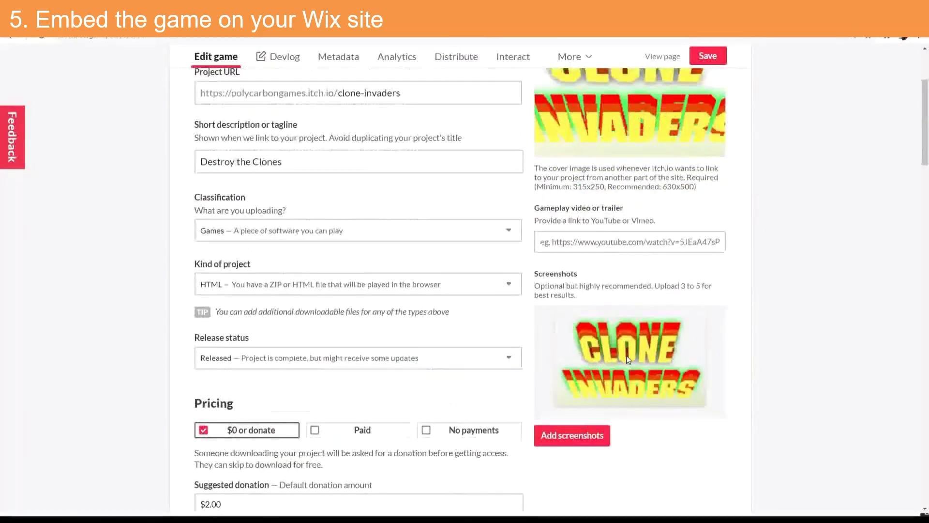
pyautogui.scroll(3, 626, 355)
pyautogui.moveTo(562, 219)
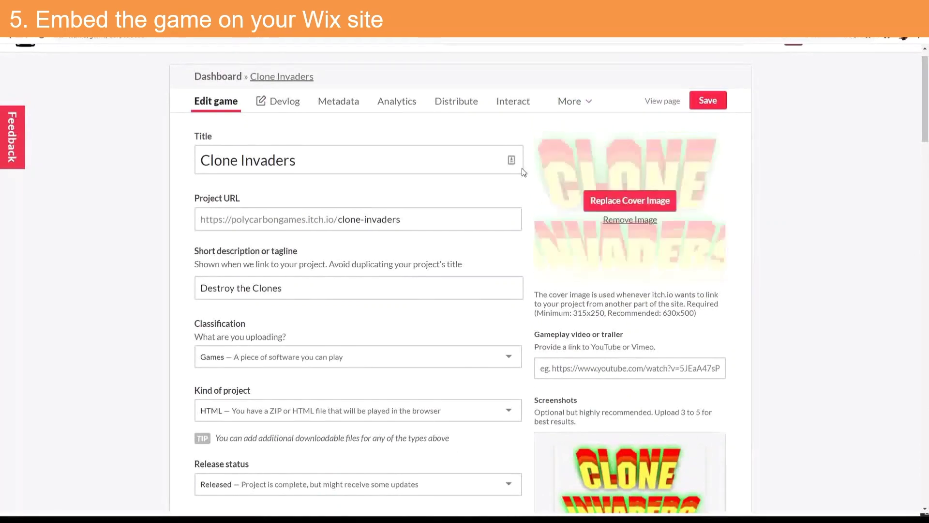
pyautogui.click(460, 101)
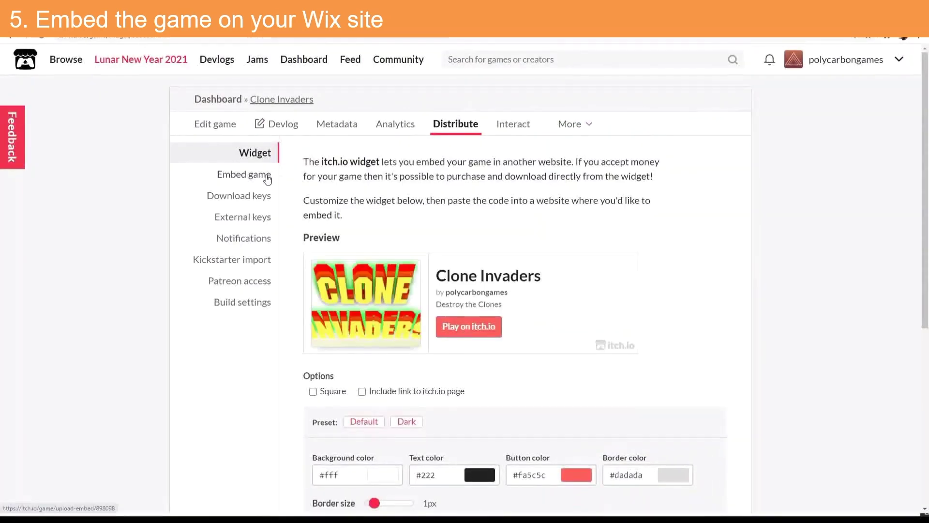
pyautogui.click(261, 177)
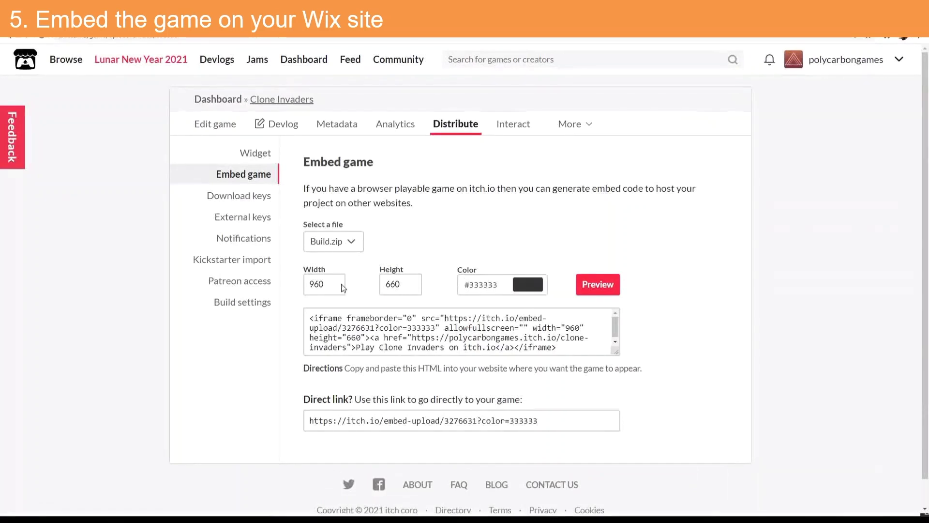
# Set the embed height to 620 and select the generated iframe code to copy.
pyautogui.click(334, 284)
pyautogui.press('Tab')
pyautogui.write('620')
pyautogui.click(594, 335)
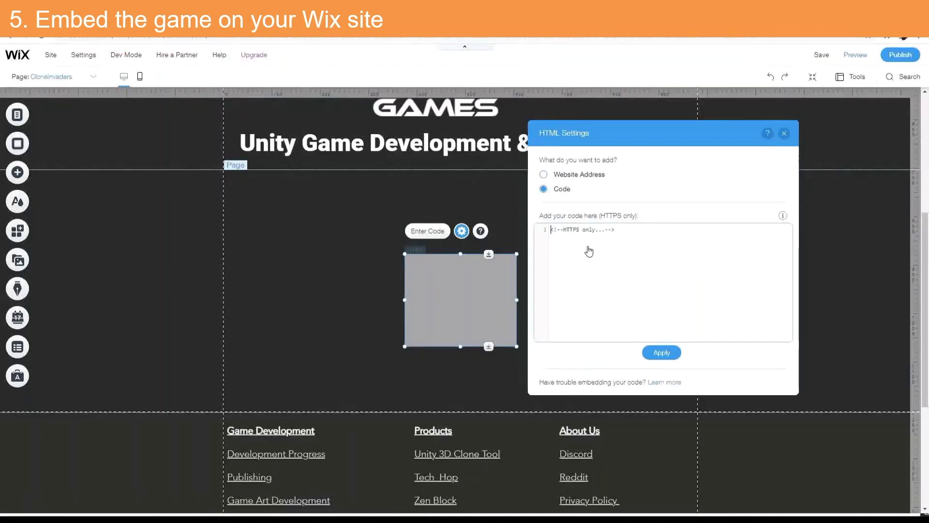
# Paste the itch.io iframe code into HTML Settings, update it, and resize the game to about 845×469.
pyautogui.click(660, 226)
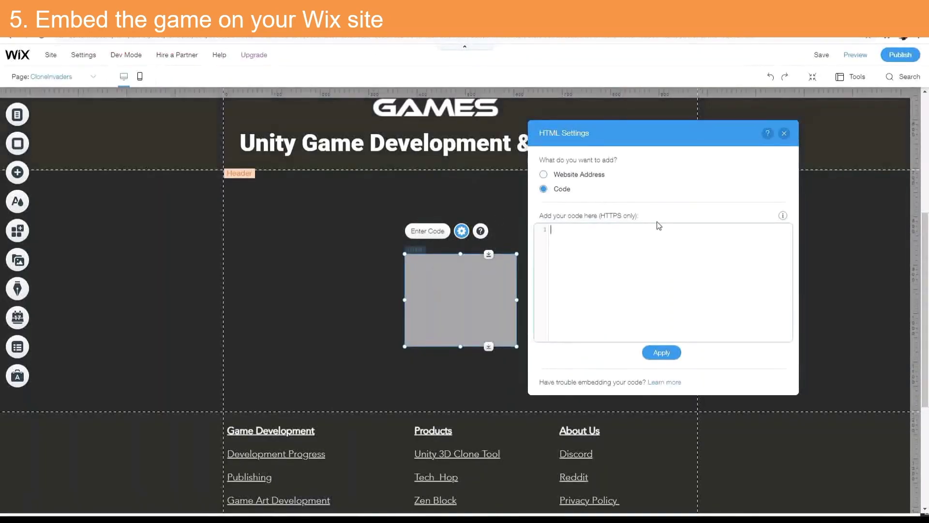
pyautogui.rightClick(620, 255)
pyautogui.click(640, 315)
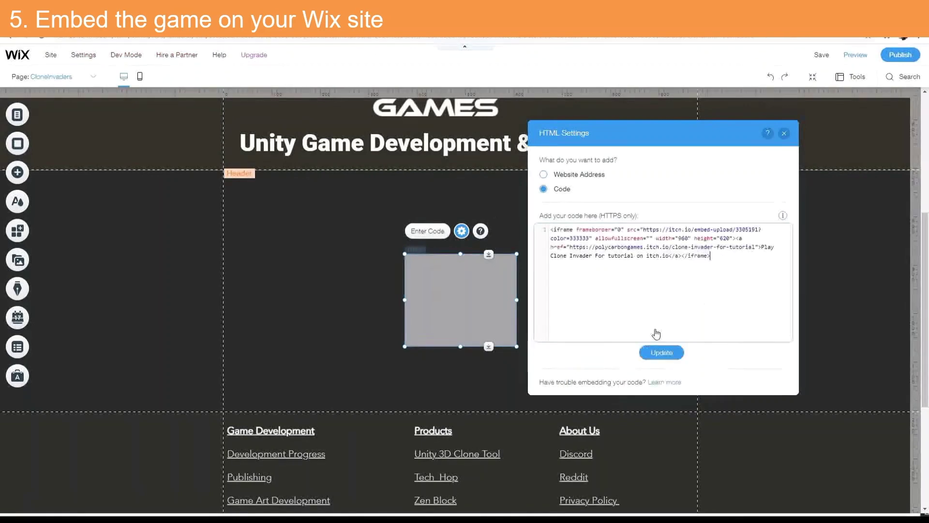
pyautogui.click(659, 354)
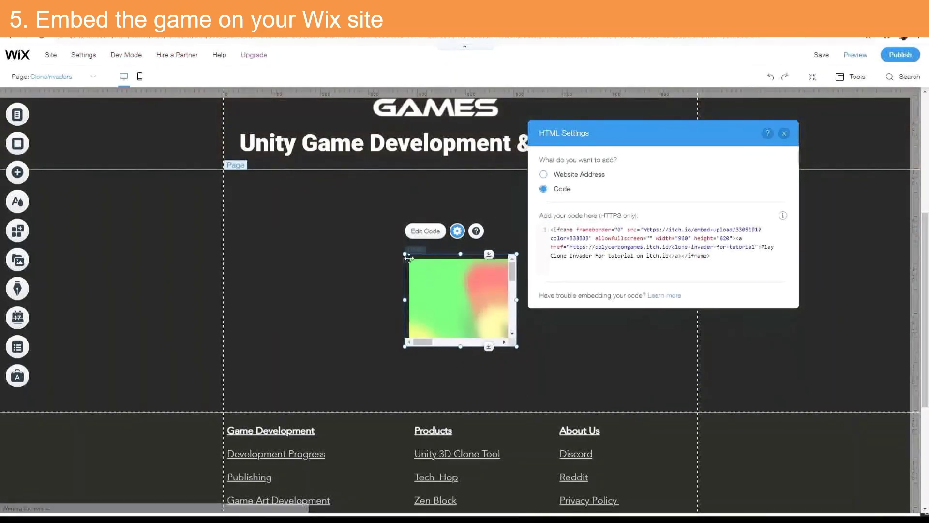
pyautogui.moveTo(409, 259); pyautogui.dragTo(222, 168)
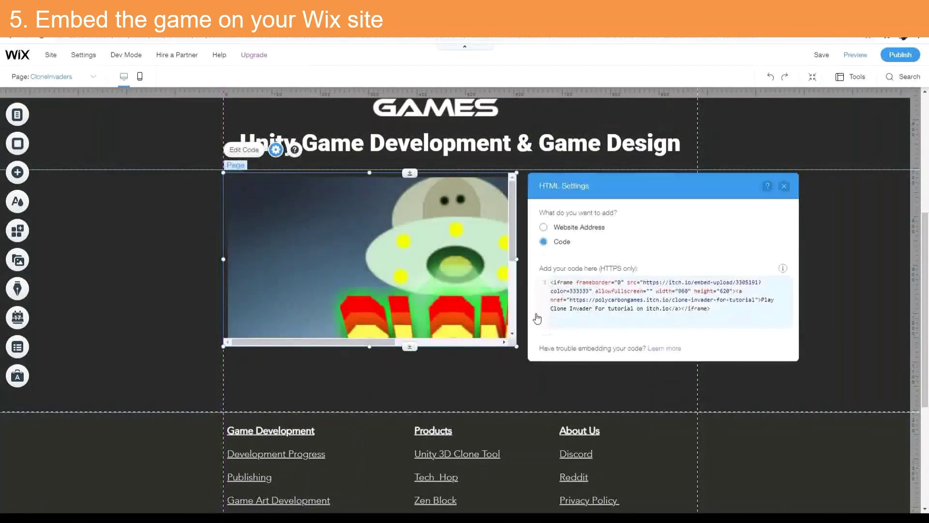
pyautogui.moveTo(516, 346); pyautogui.dragTo(710, 485)
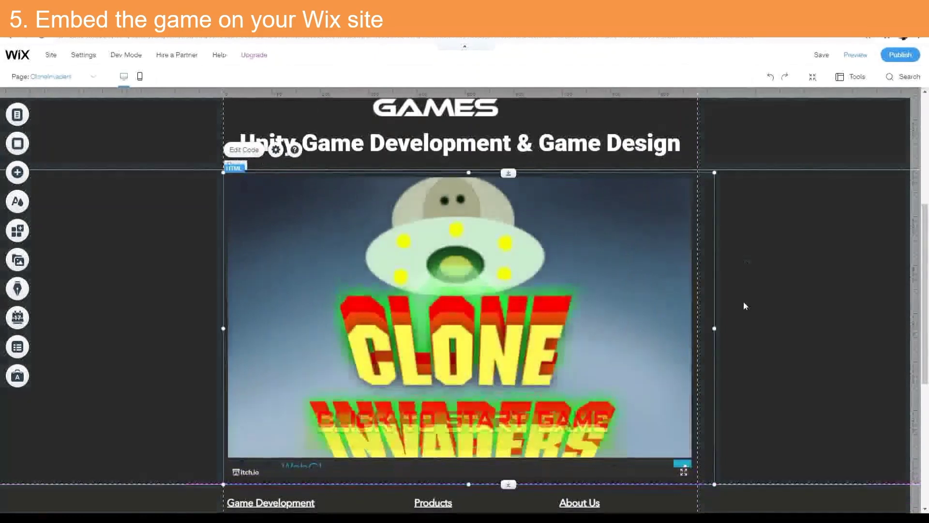
# Publish the Wix site and start the embedded Clone Invaders game in full screen.
pyautogui.click(903, 56)
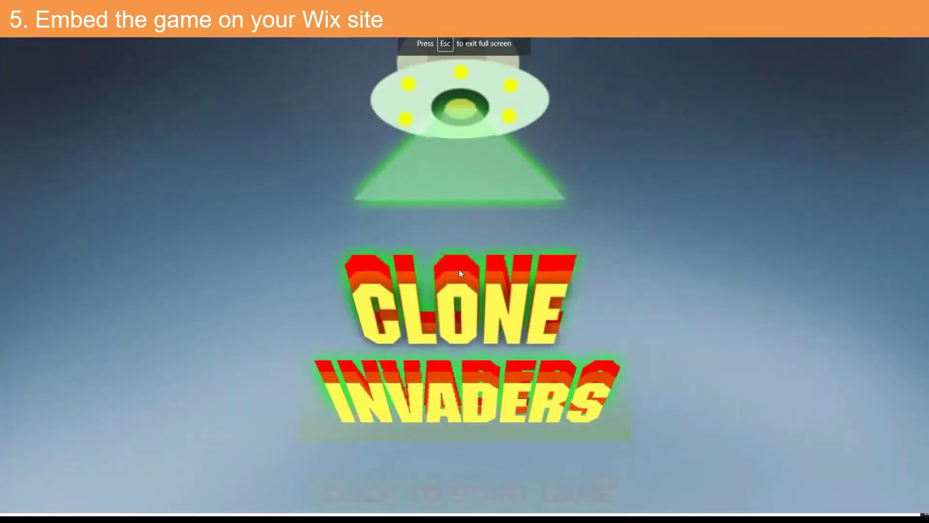
pyautogui.click(459, 270)
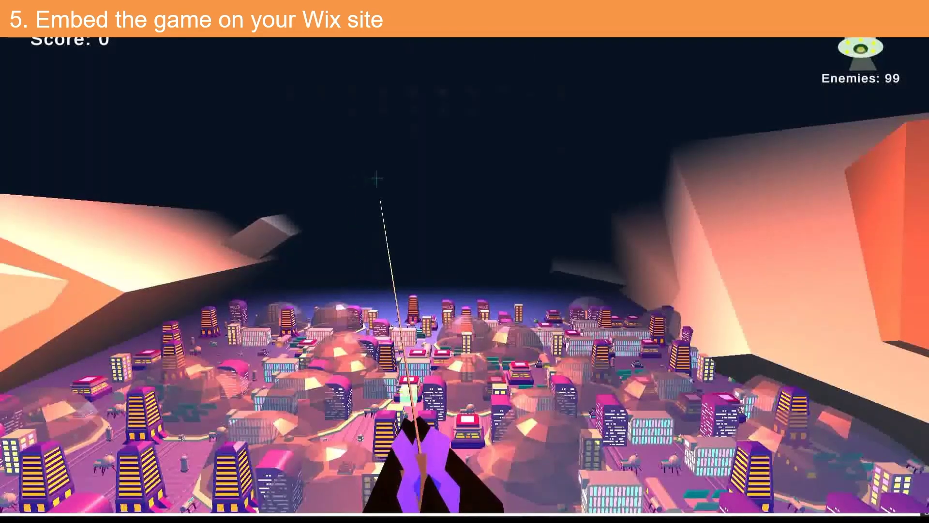